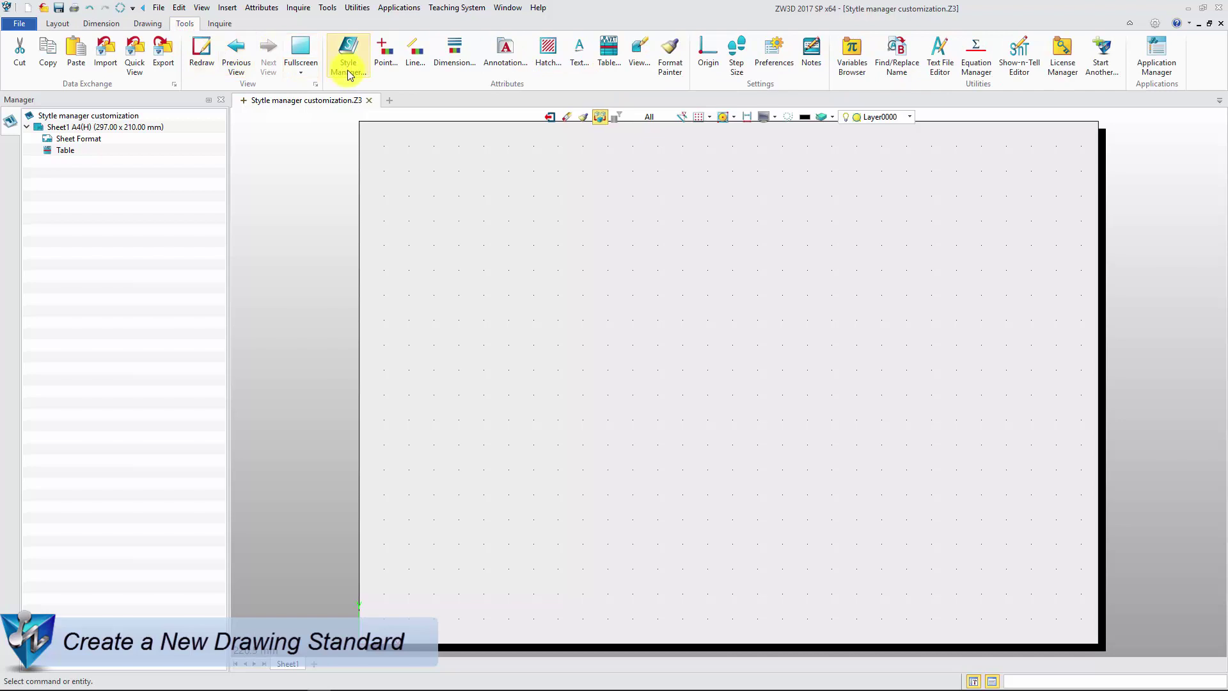
# Open the Style Manager and set its standards filter to All (with local).
pyautogui.click(349, 69)
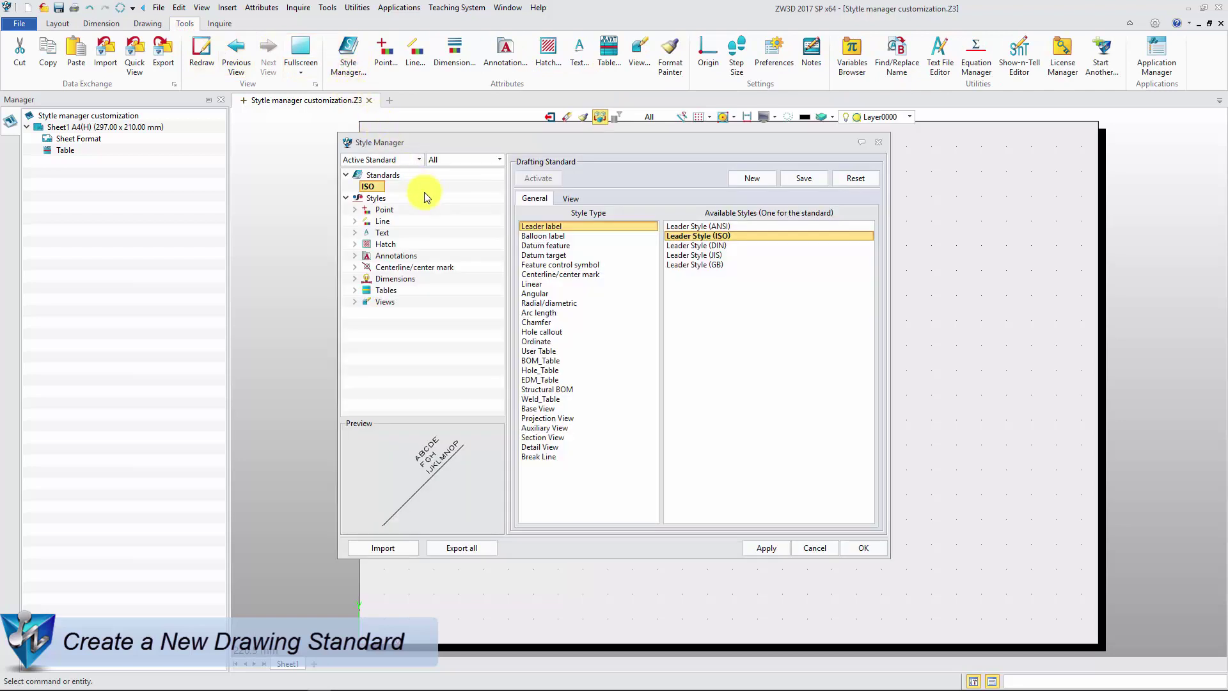
pyautogui.click(416, 159)
pyautogui.click(410, 181)
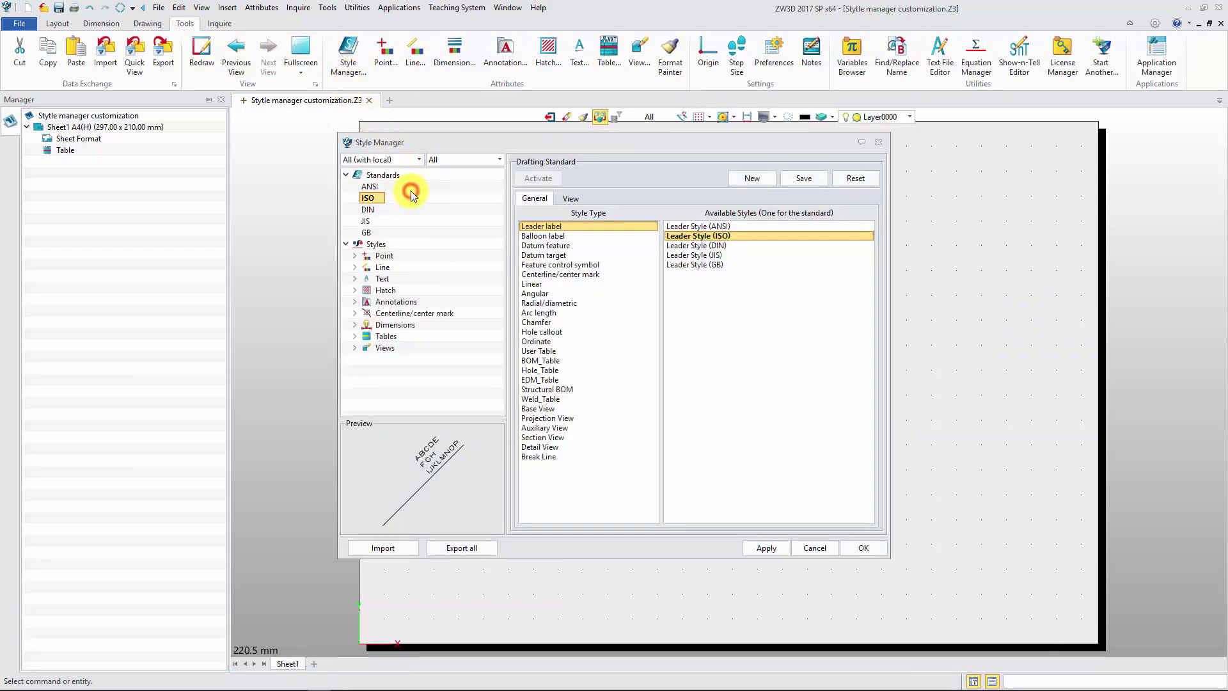
# Create a new drafting standard named customization based on ANSI <Original> and activate it.
pyautogui.rightClick(373, 187)
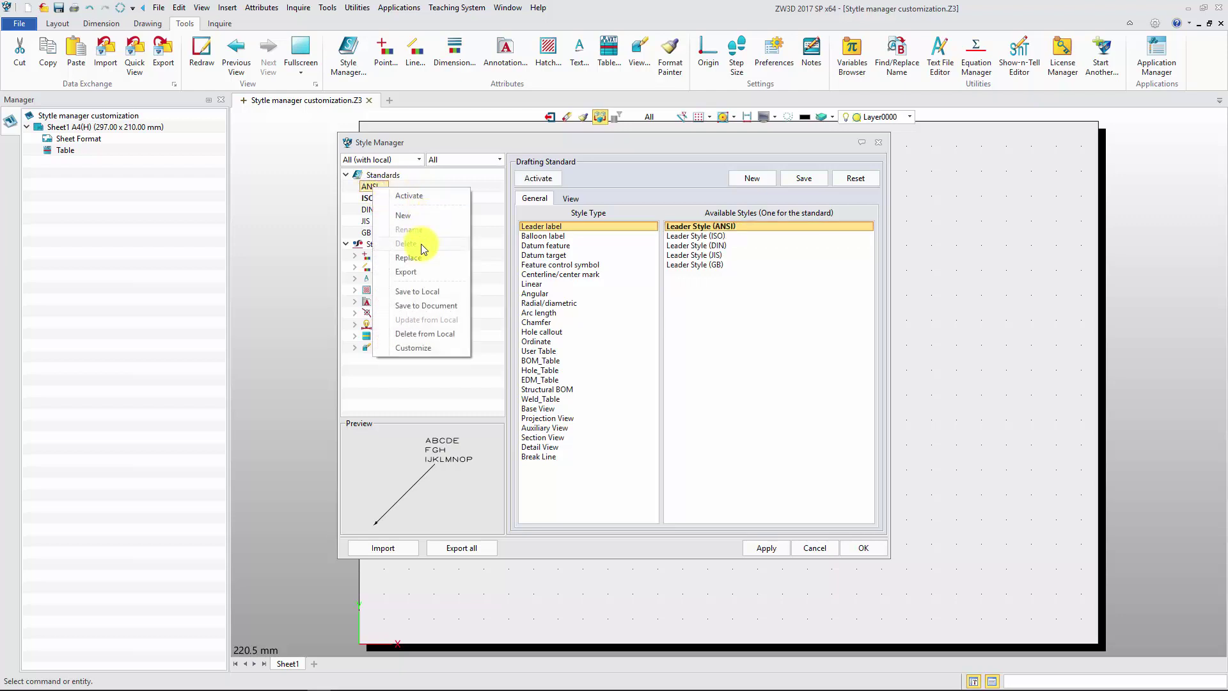
pyautogui.click(403, 215)
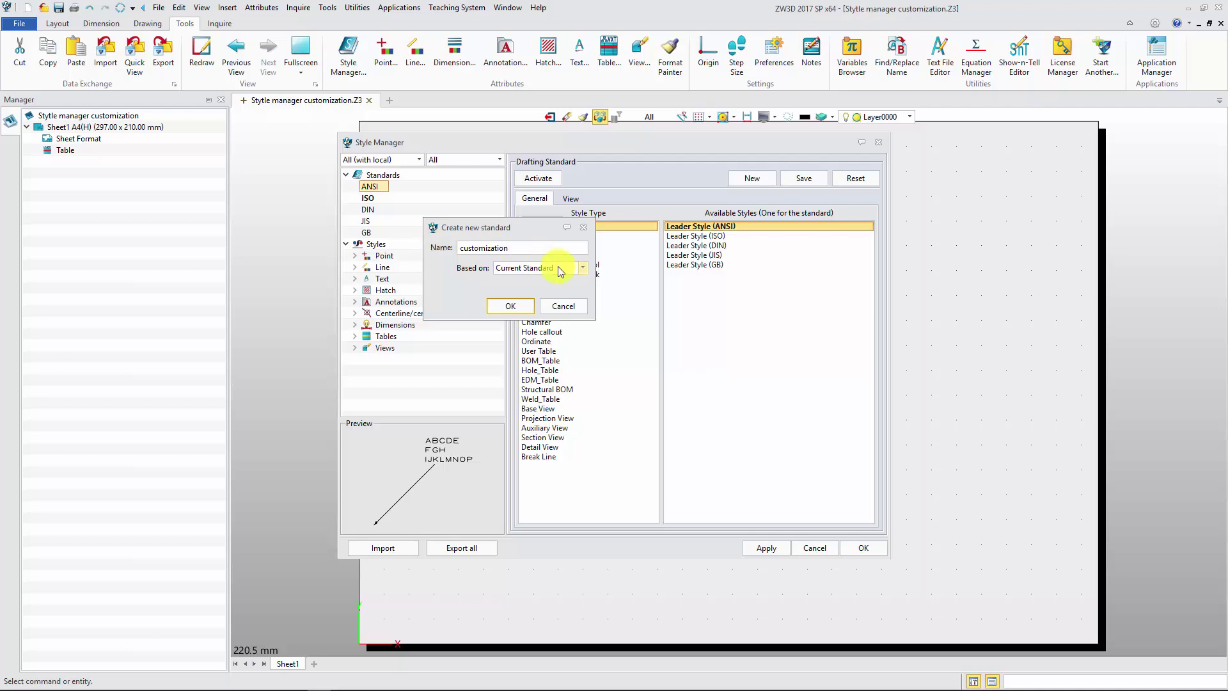
pyautogui.click(582, 267)
pyautogui.click(566, 291)
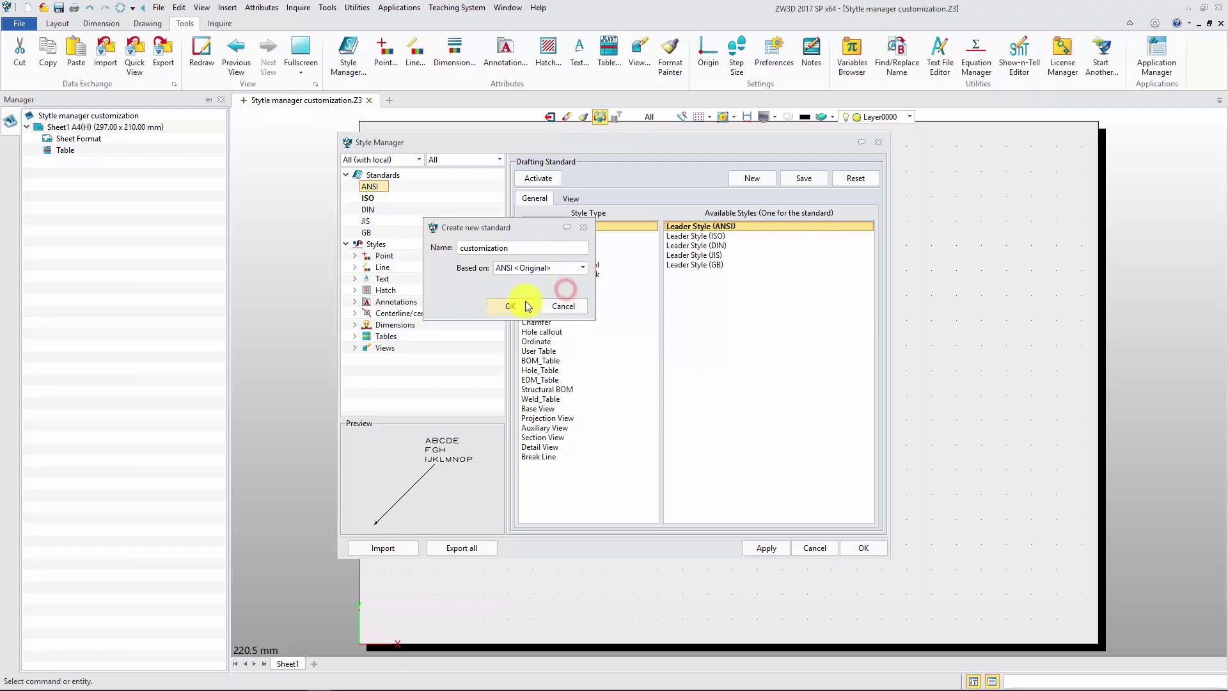
pyautogui.click(510, 306)
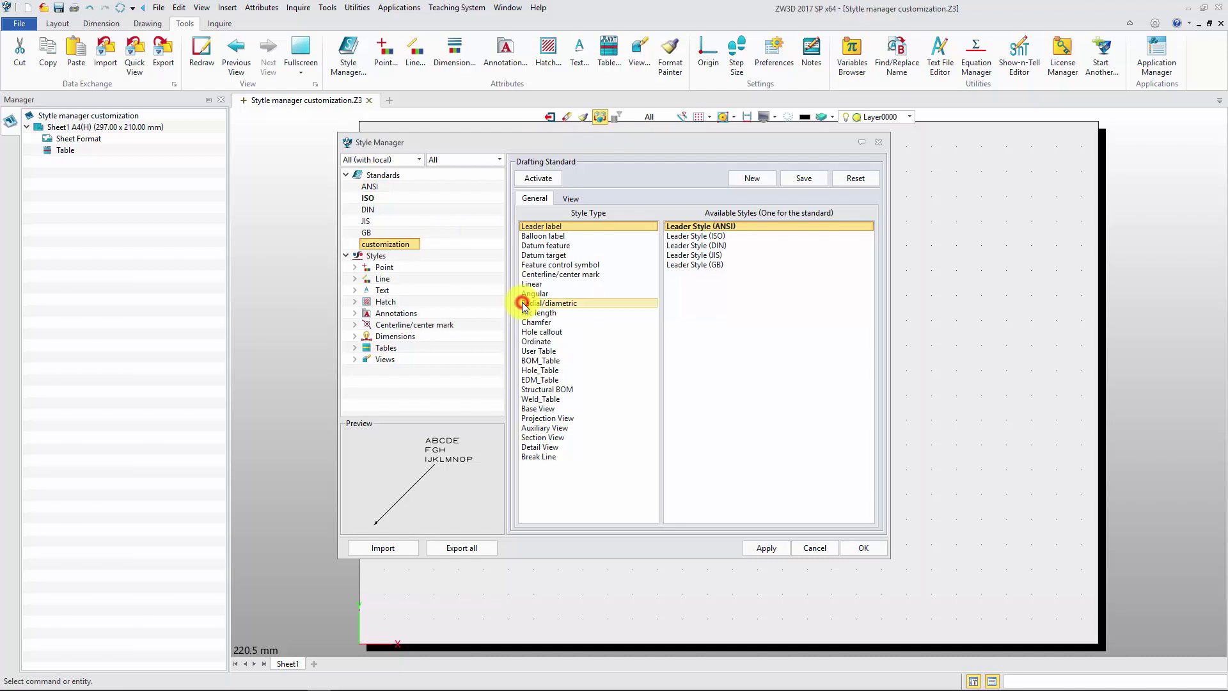
pyautogui.click(400, 244)
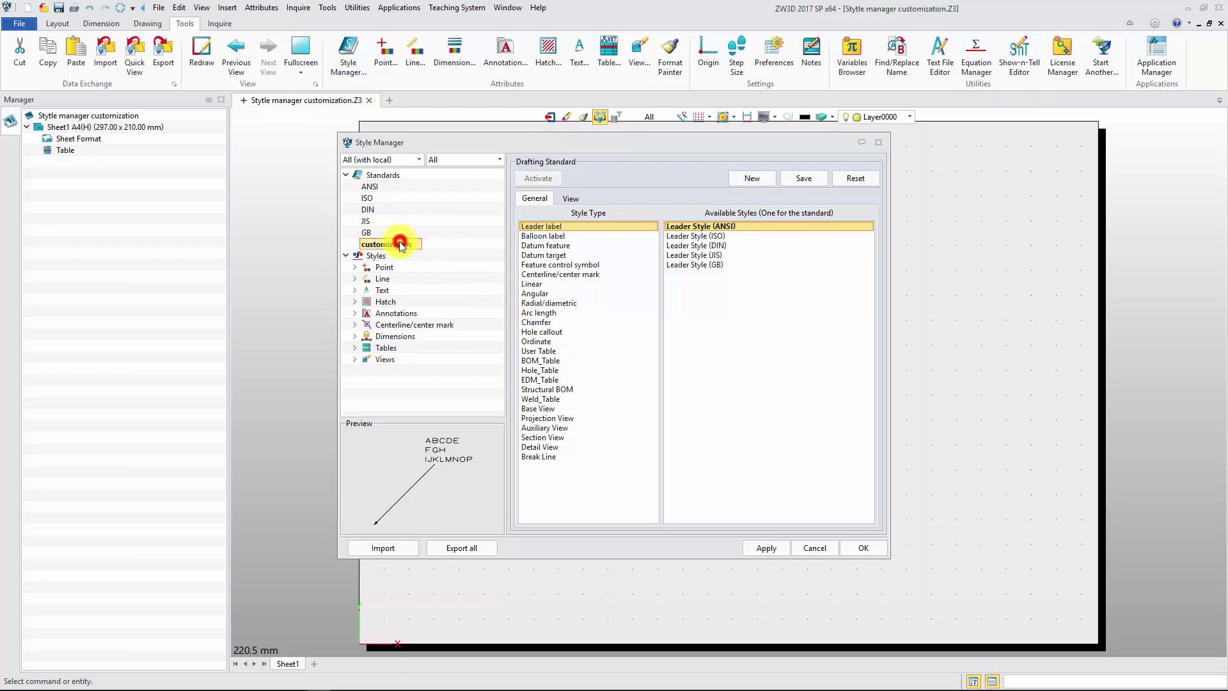
# In the customization standard's view options, keep the hidden-line display mode and turn off showing hidden lines, 3D curves and part text.
pyautogui.click(572, 200)
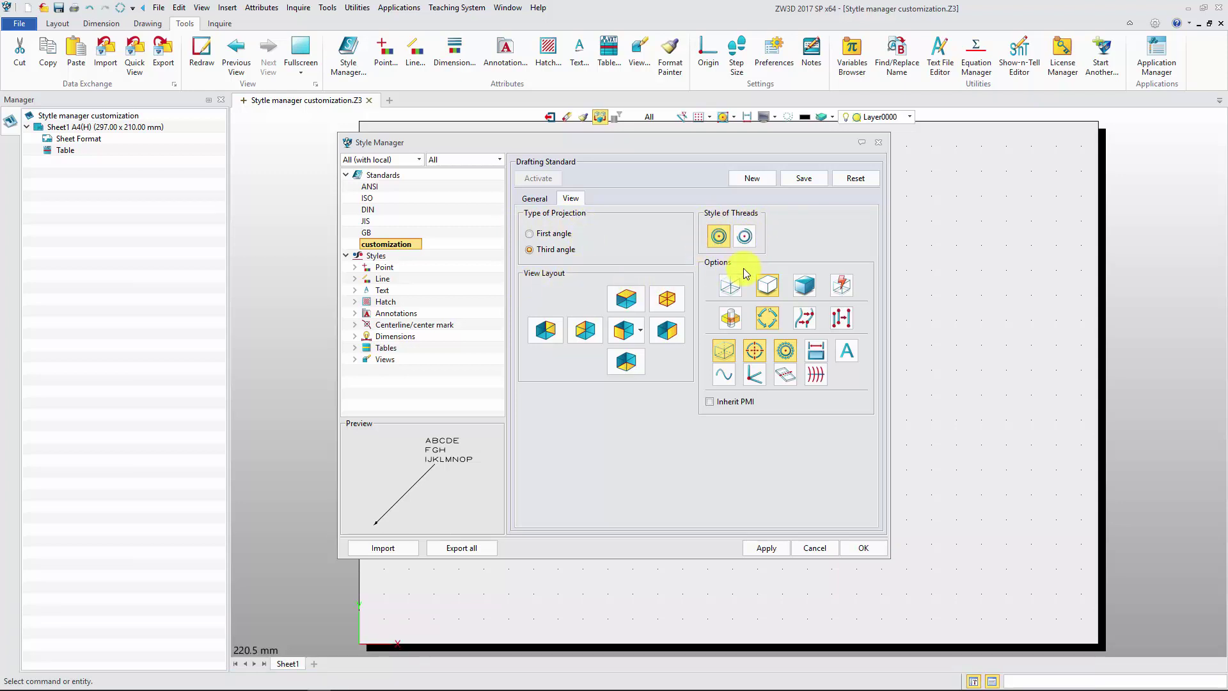
pyautogui.click(803, 286)
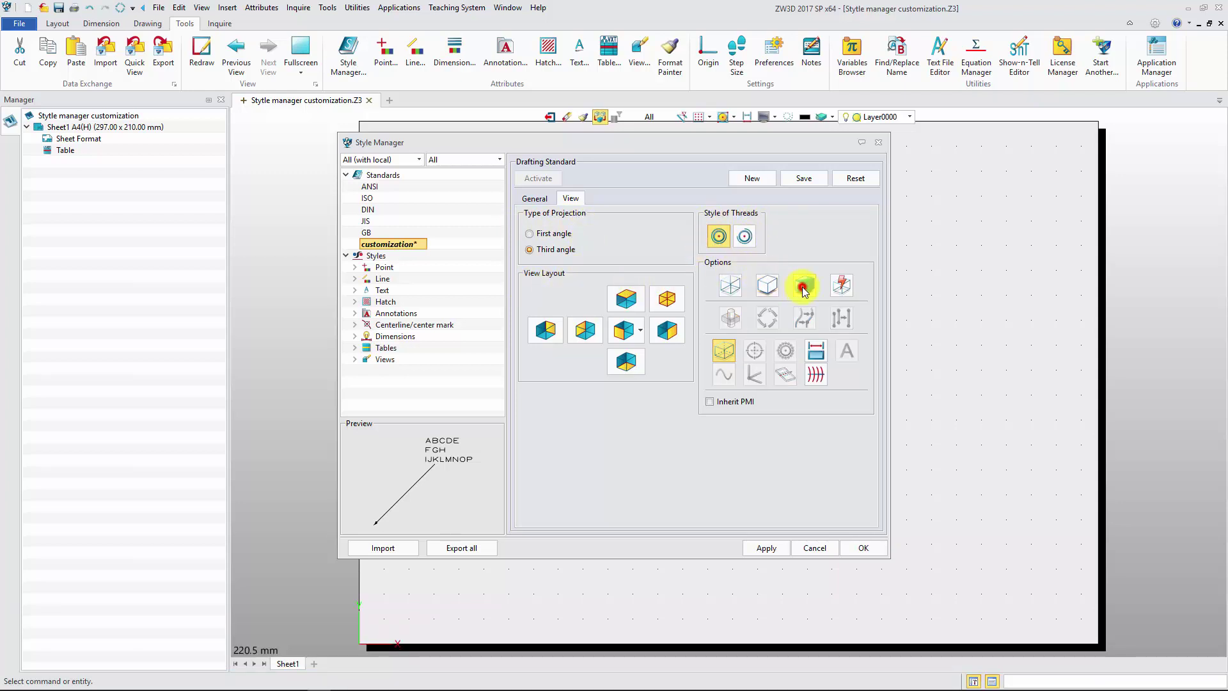
pyautogui.click(768, 286)
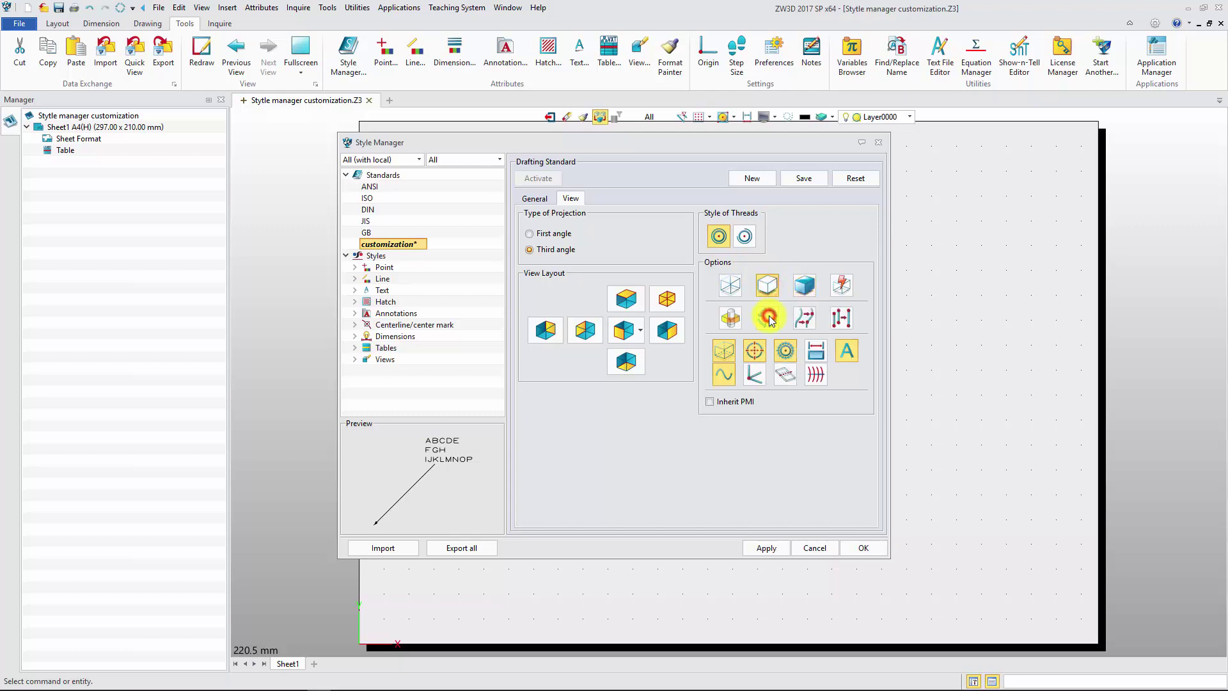
pyautogui.click(723, 350)
pyautogui.click(723, 374)
pyautogui.click(845, 351)
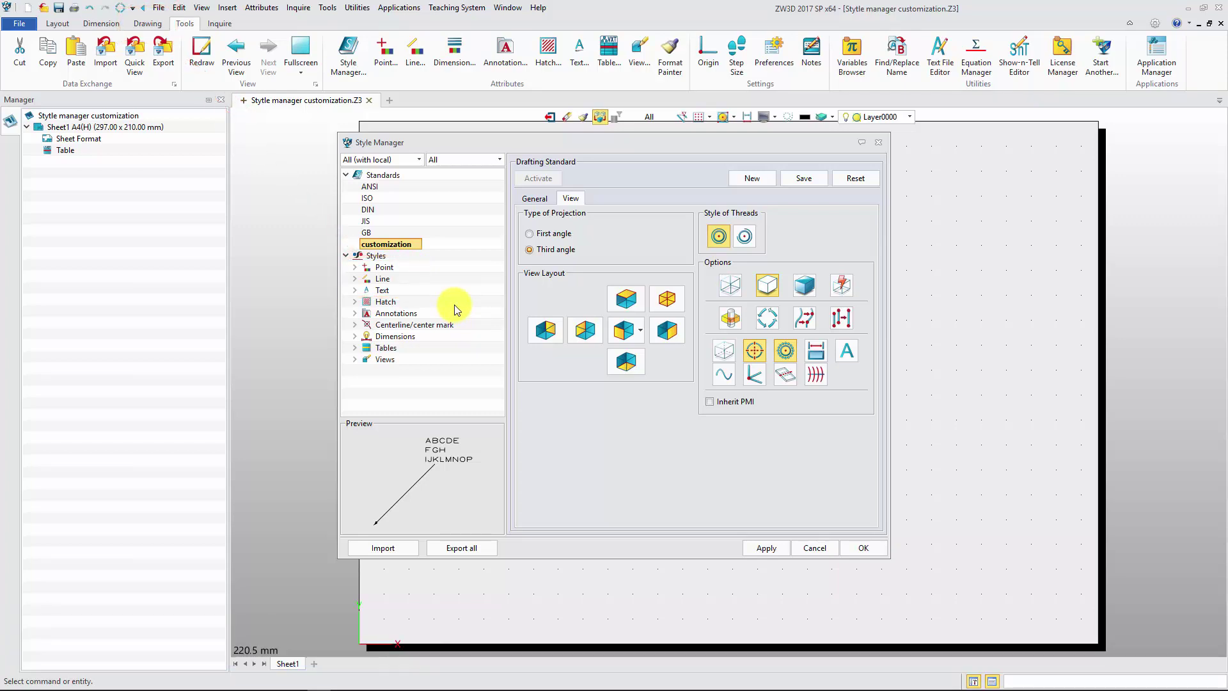
# Assign the default line style to the Drawing Entities layer and set its color to blue.
pyautogui.doubleClick(382, 278)
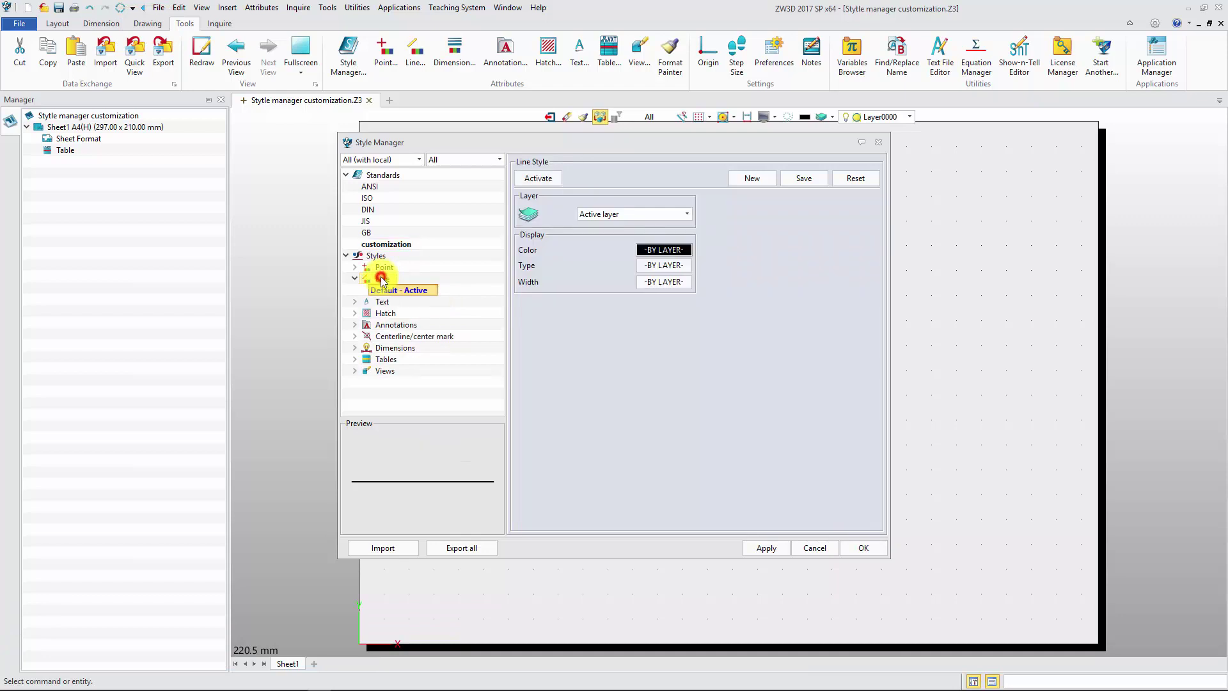
pyautogui.click(688, 215)
pyautogui.click(640, 246)
pyautogui.click(664, 250)
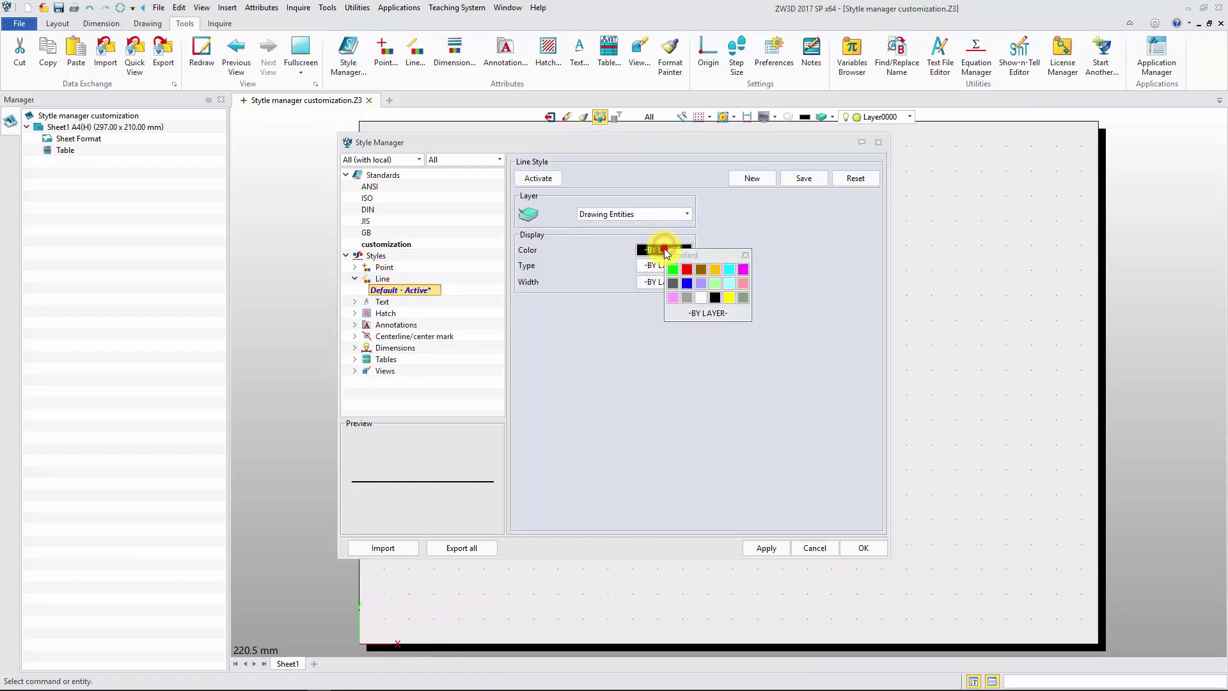
pyautogui.click(688, 279)
# Assign the default text style to the Text layer, set its color to magenta, and apply the style changes.
pyautogui.doubleClick(382, 301)
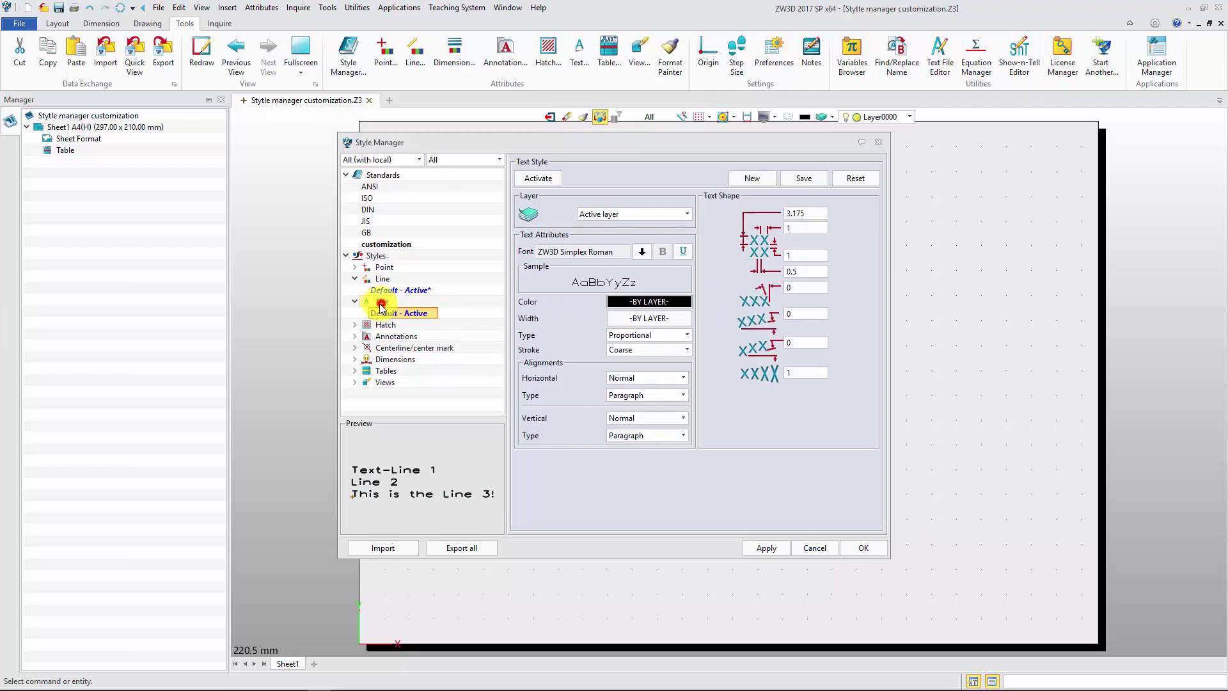
pyautogui.click(686, 215)
pyautogui.click(643, 245)
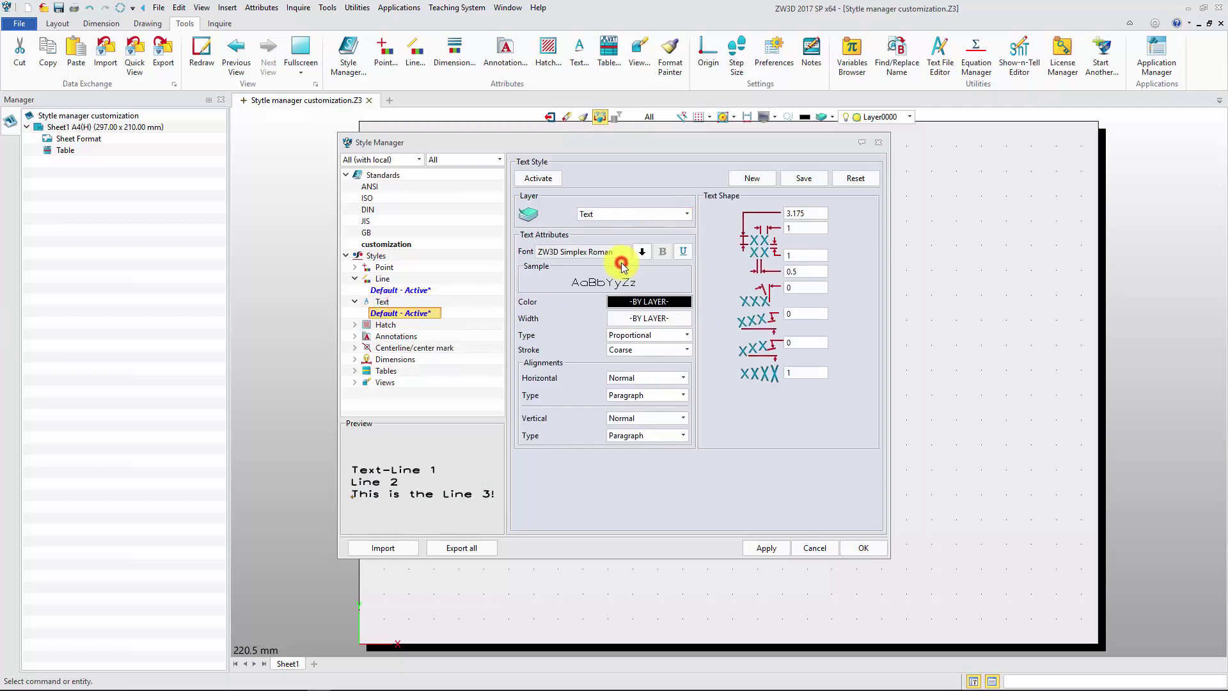
pyautogui.click(643, 303)
pyautogui.click(722, 322)
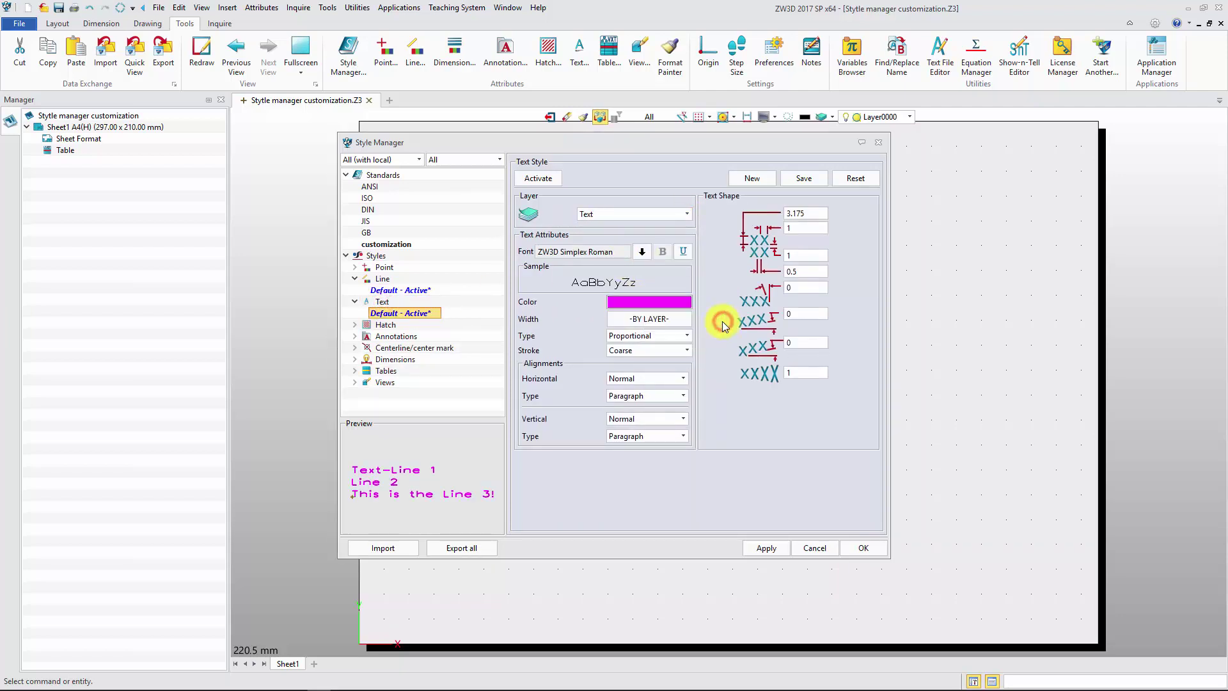
pyautogui.click(771, 548)
pyautogui.click(867, 549)
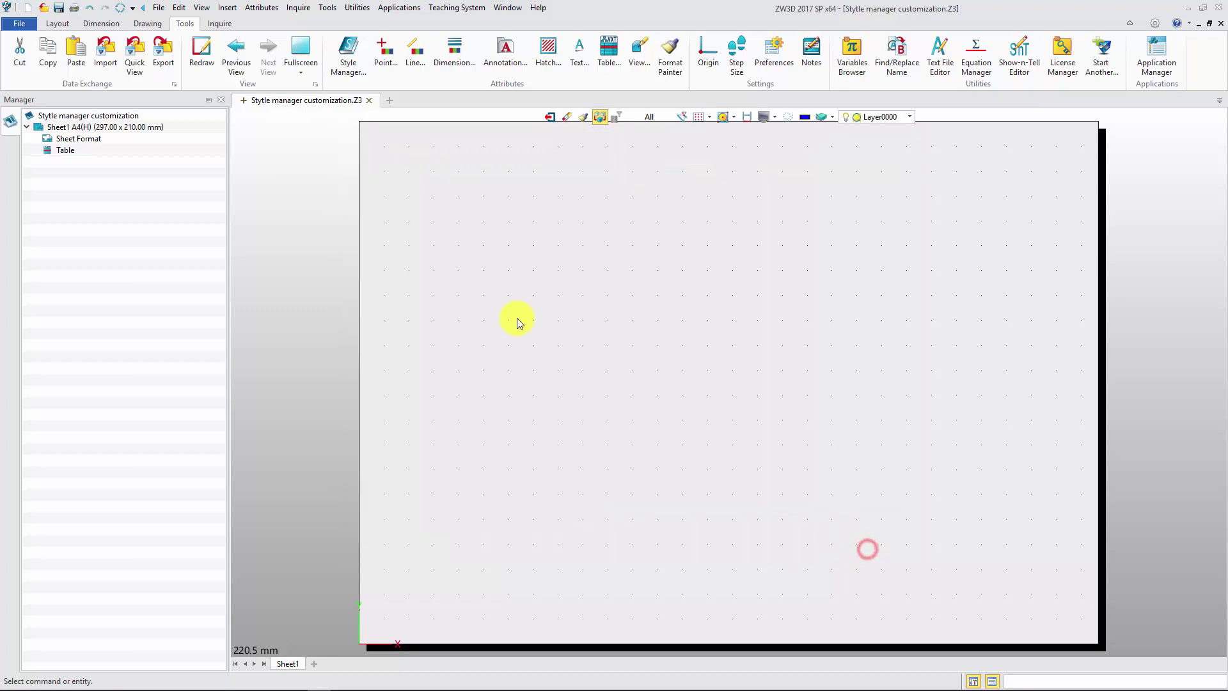
# Draw a circle about 50 mm in diameter in the upper-left area of the sheet.
pyautogui.click(148, 23)
pyautogui.click(71, 48)
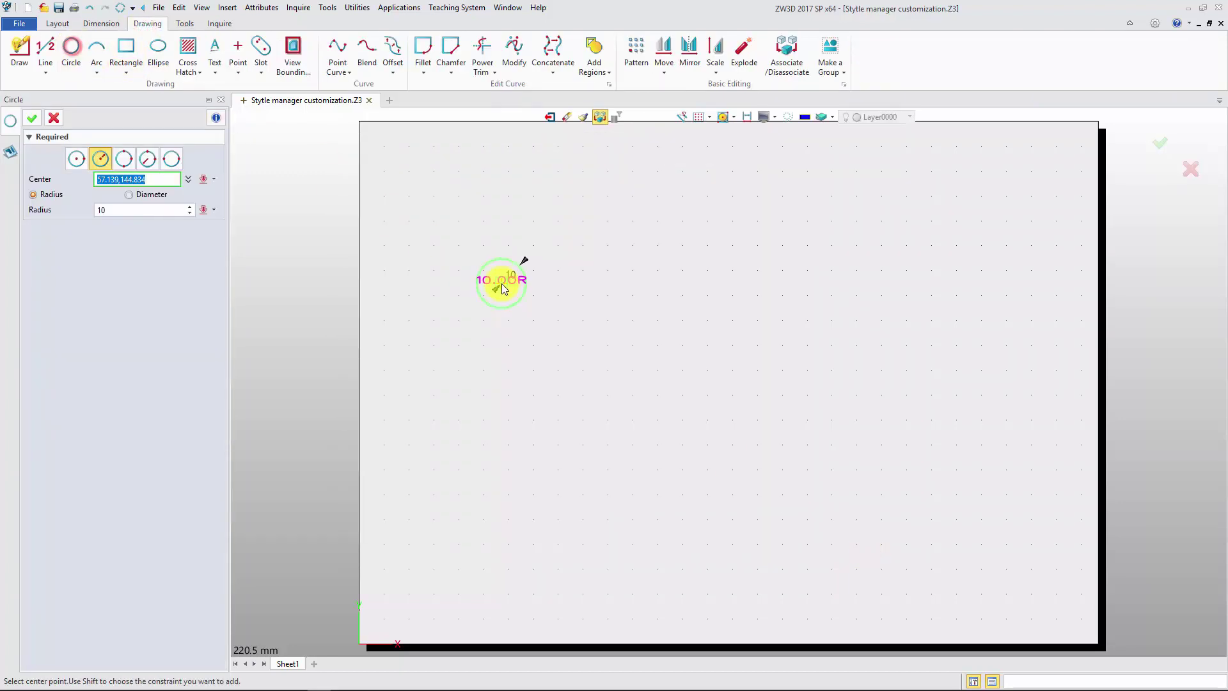
pyautogui.click(502, 282)
pyautogui.click(558, 252)
# Draw a corner-to-corner rectangle beside the circle, in the upper middle of the sheet.
pyautogui.click(126, 48)
pyautogui.click(687, 236)
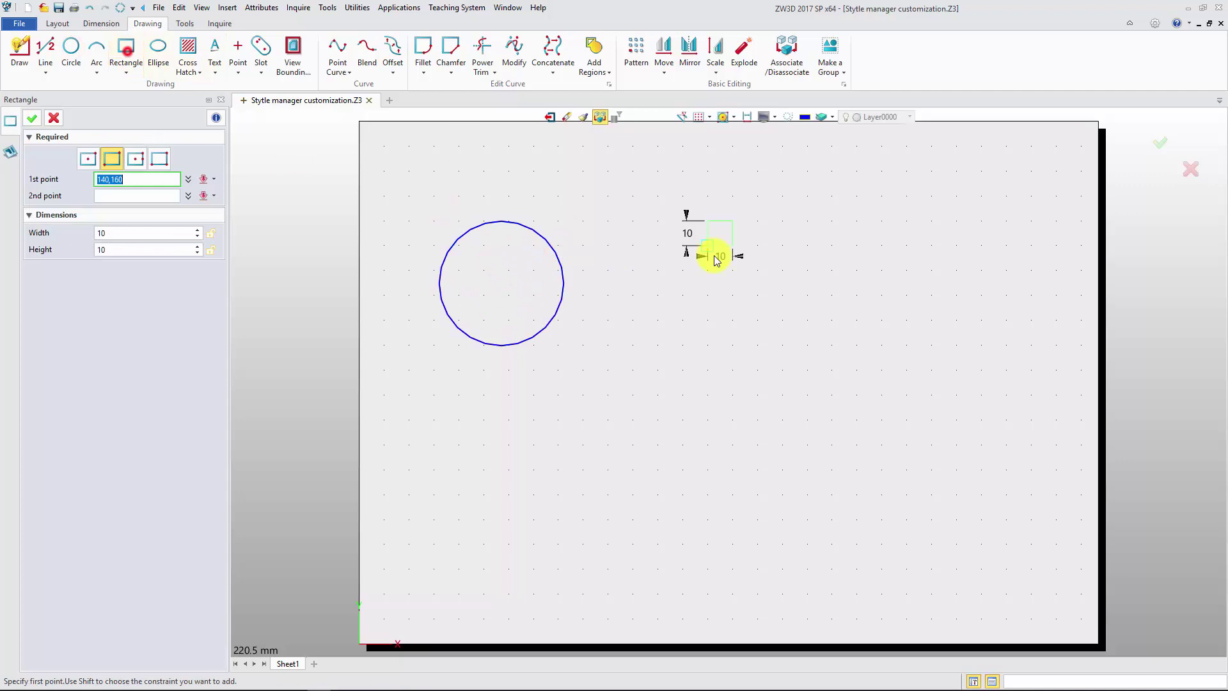
pyautogui.click(842, 345)
pyautogui.middleClick(890, 332)
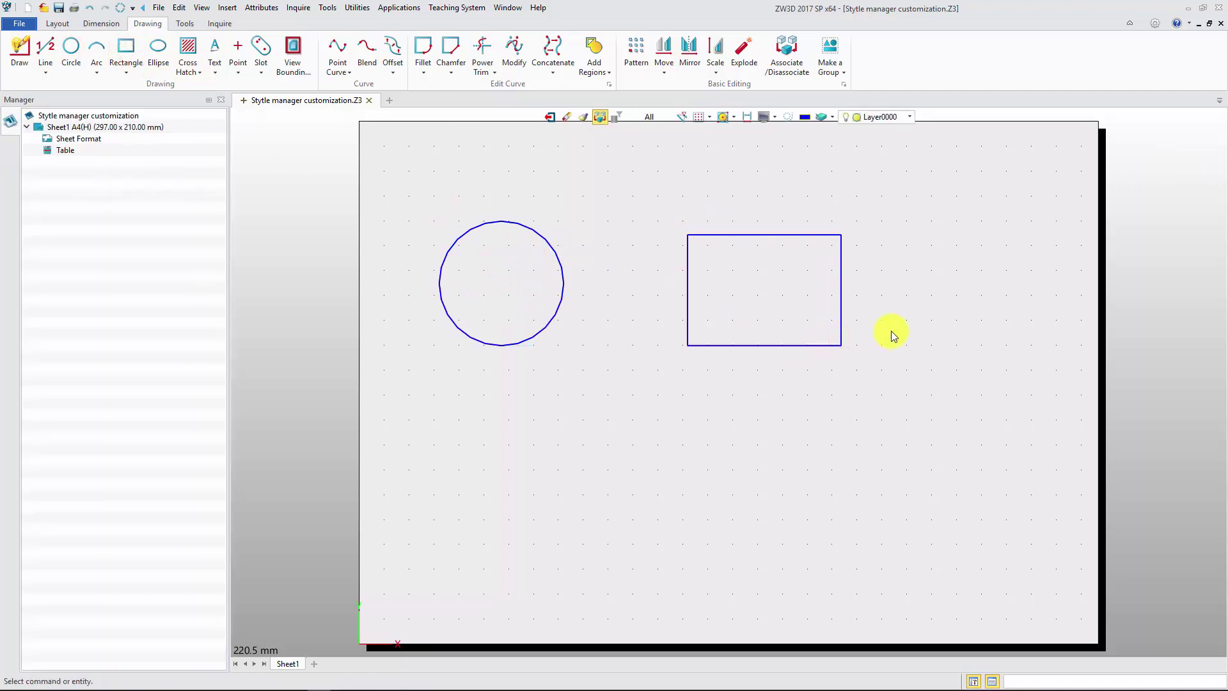
# Place the annotation "Text" on the sheet below the circle.
pyautogui.click(215, 52)
pyautogui.click(468, 464)
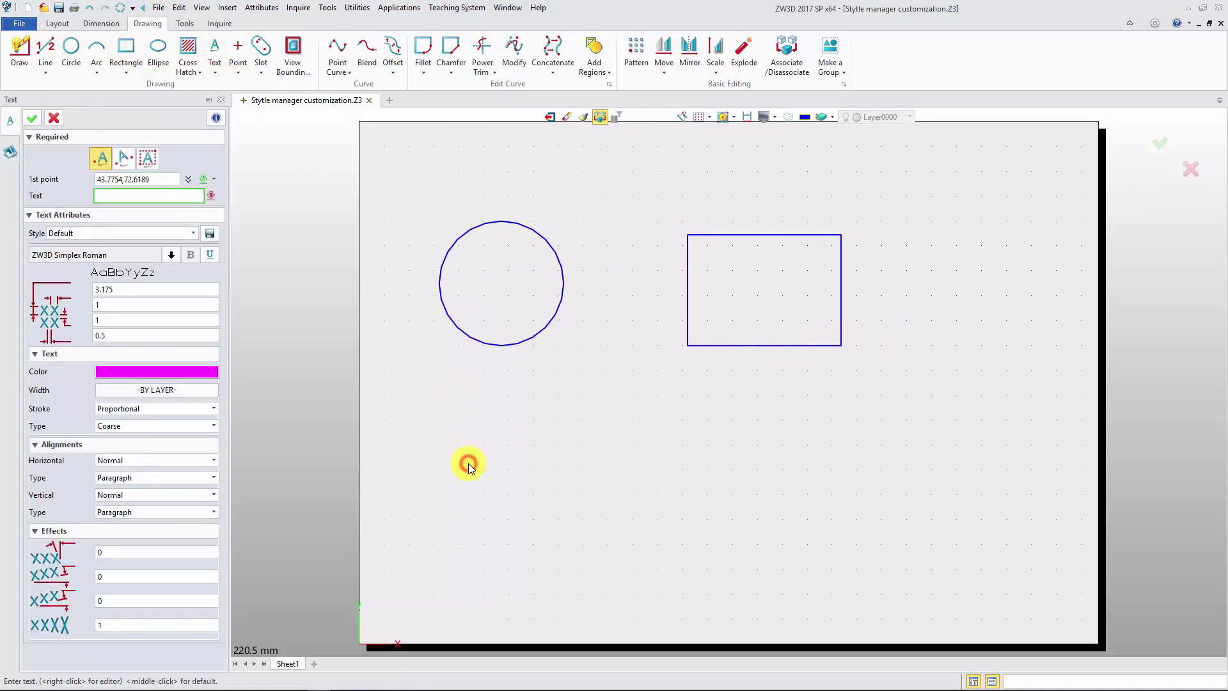
pyautogui.press('Return')
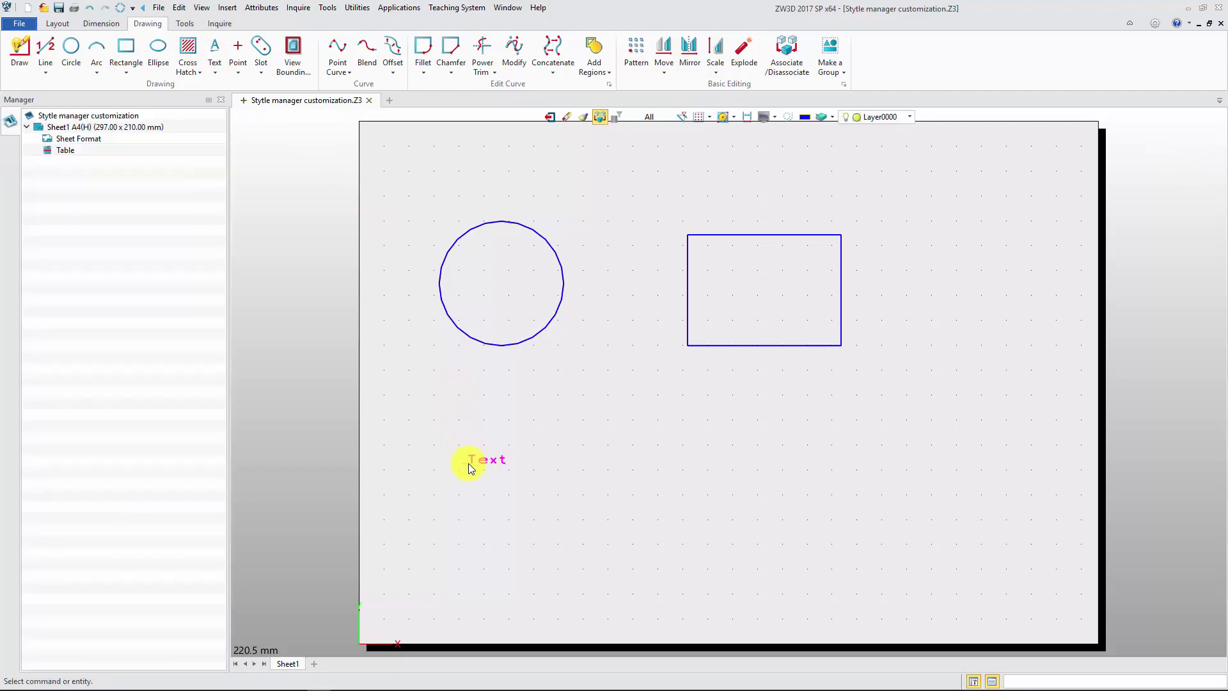
# Check which layers hold the new entities by hiding and showing the Drawing Entities and Text layers.
pyautogui.click(908, 116)
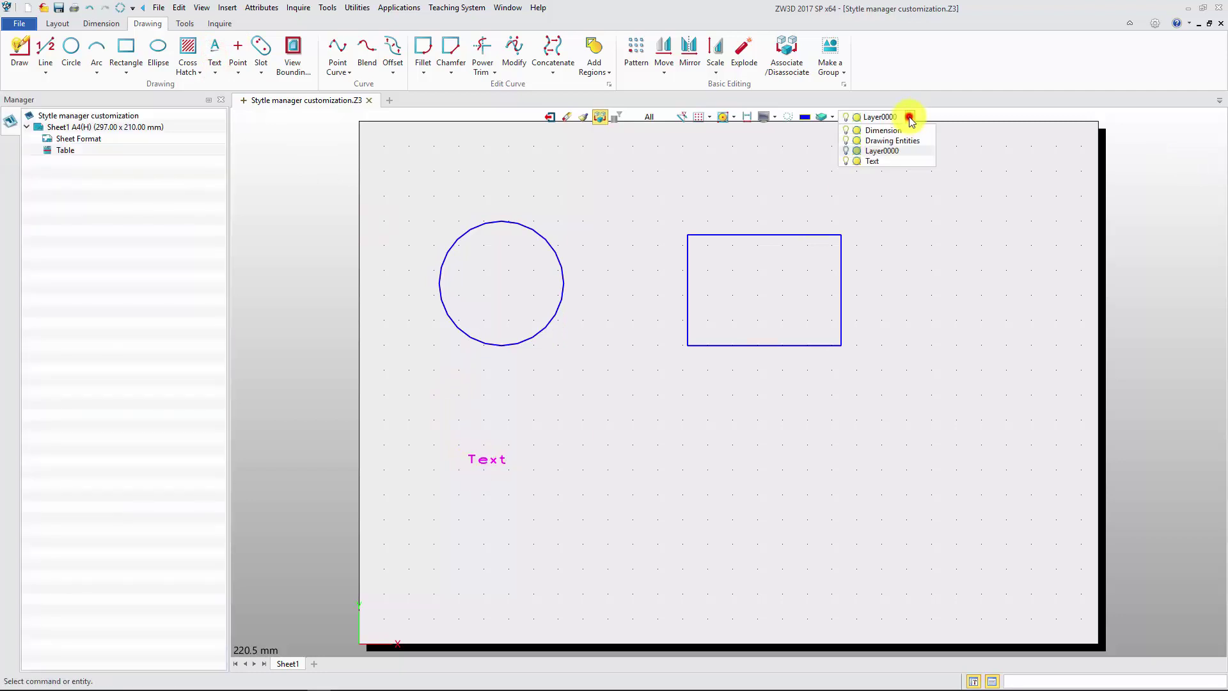
pyautogui.click(845, 140)
pyautogui.click(846, 140)
pyautogui.click(848, 161)
pyautogui.click(848, 161)
pyautogui.click(846, 151)
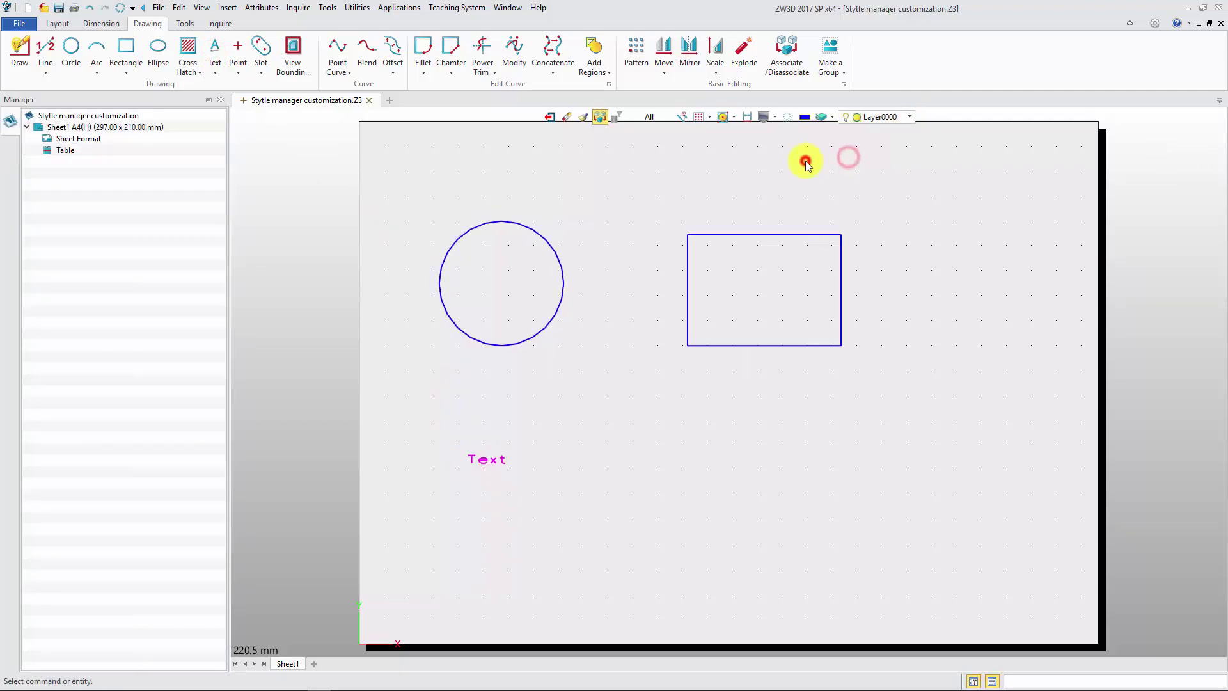
# Dimension the circle's diameter, placing the value outside its upper-right edge.
pyautogui.click(100, 24)
pyautogui.click(28, 50)
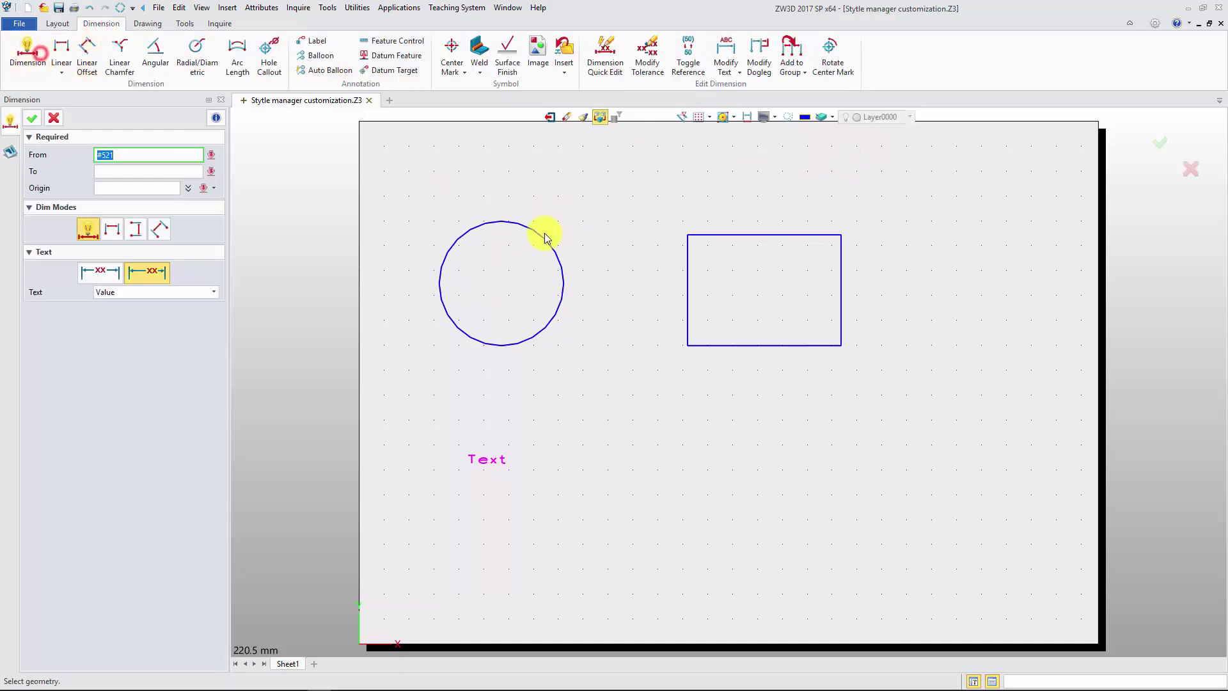
pyautogui.click(543, 235)
pyautogui.click(577, 199)
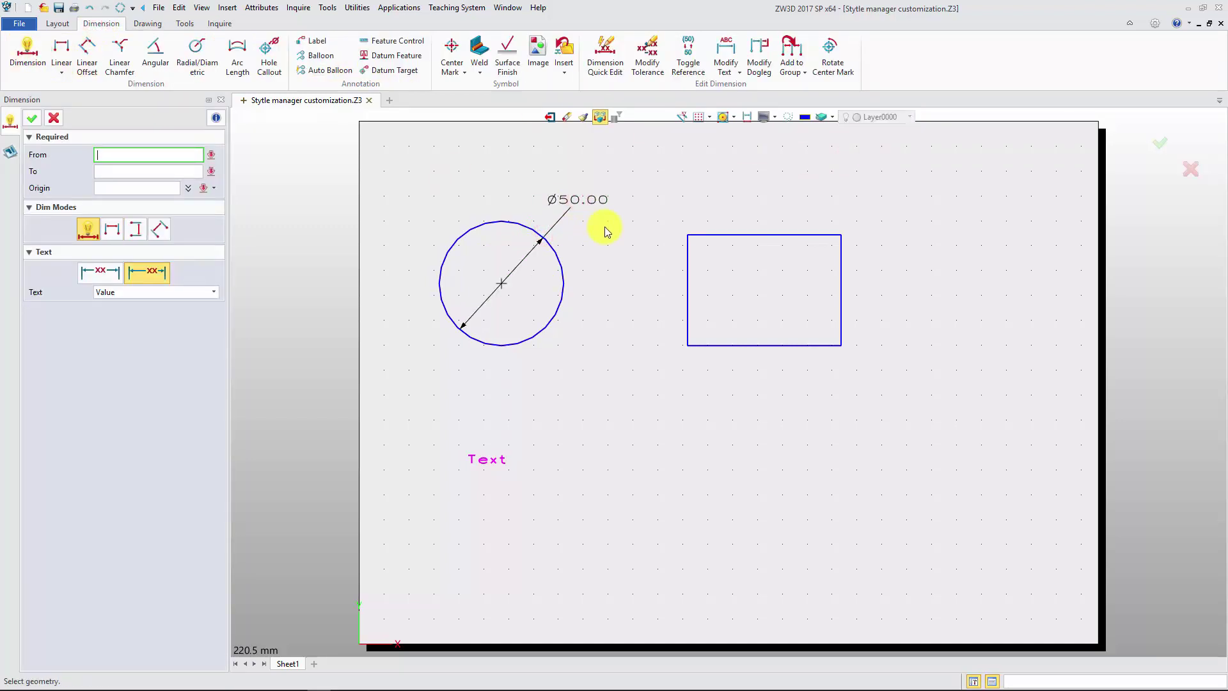
pyautogui.press('Escape')
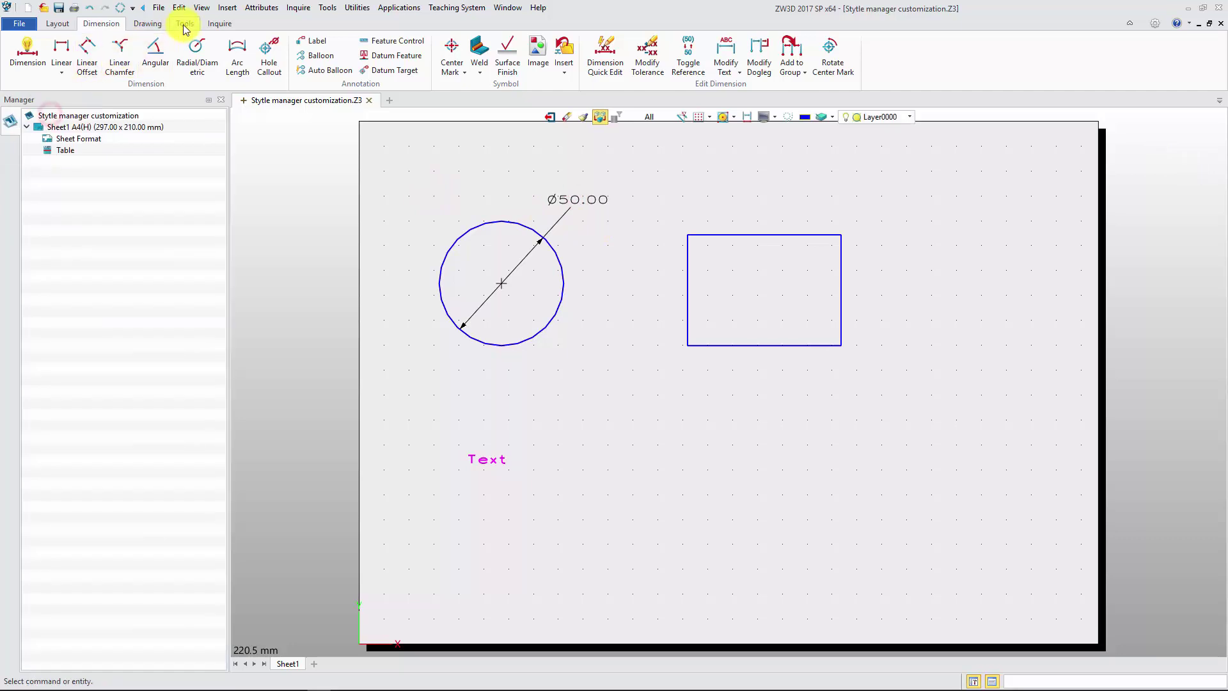
# Assign the Linear Style (ANSI) dimension style to the Dimension layer in the Style Manager.
pyautogui.click(184, 23)
pyautogui.click(350, 62)
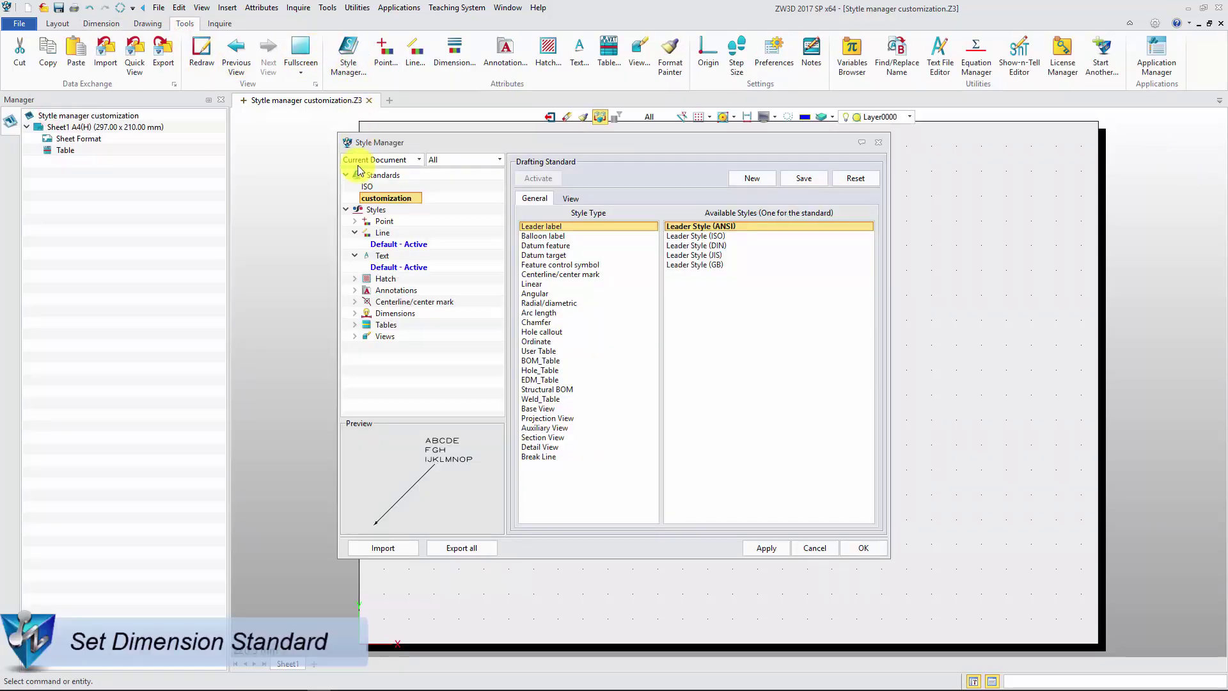
pyautogui.click(355, 314)
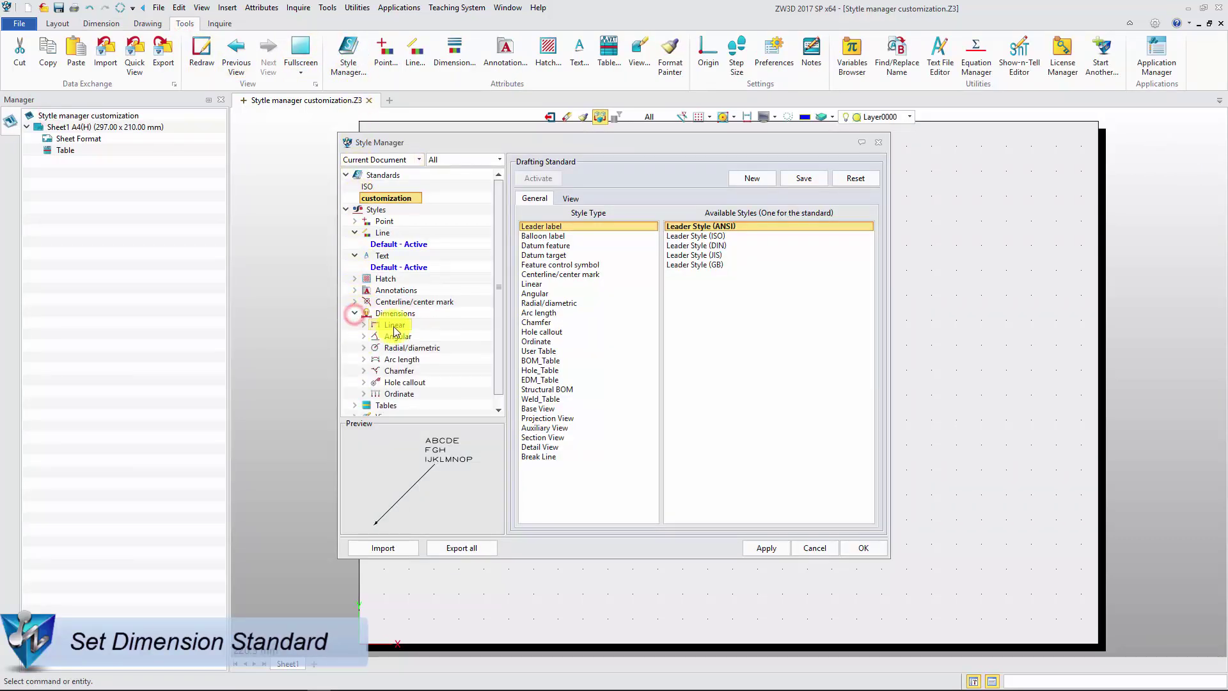
pyautogui.click(405, 328)
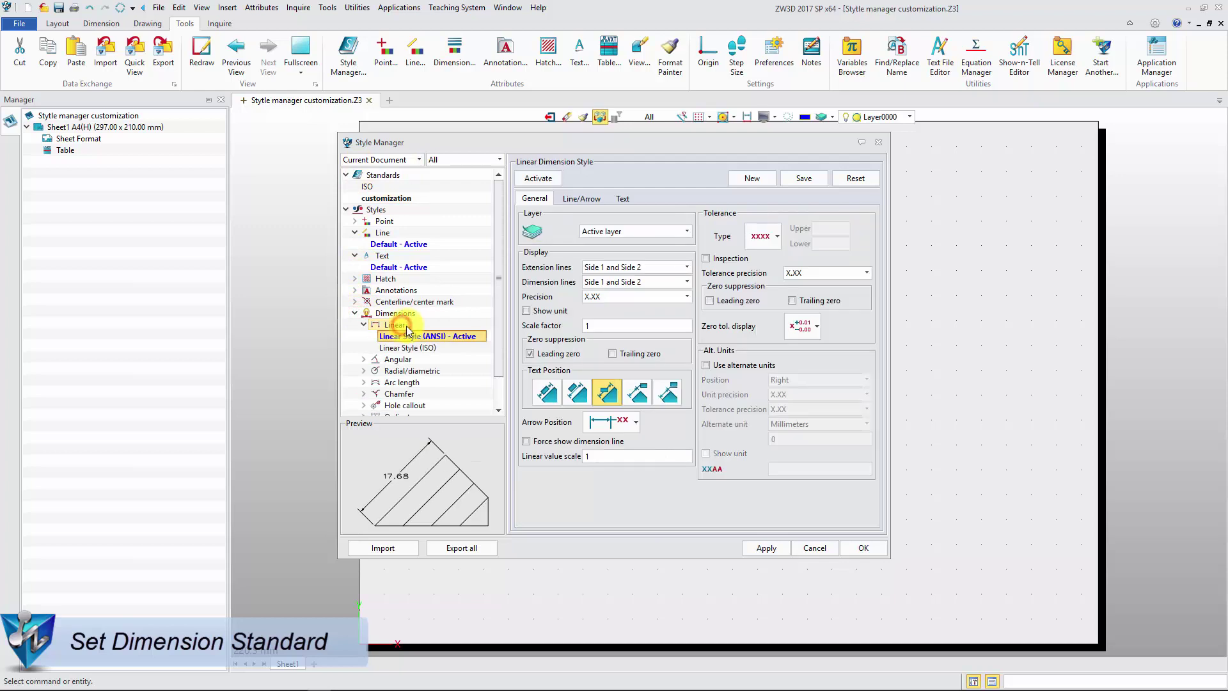
pyautogui.click(685, 232)
pyautogui.click(677, 252)
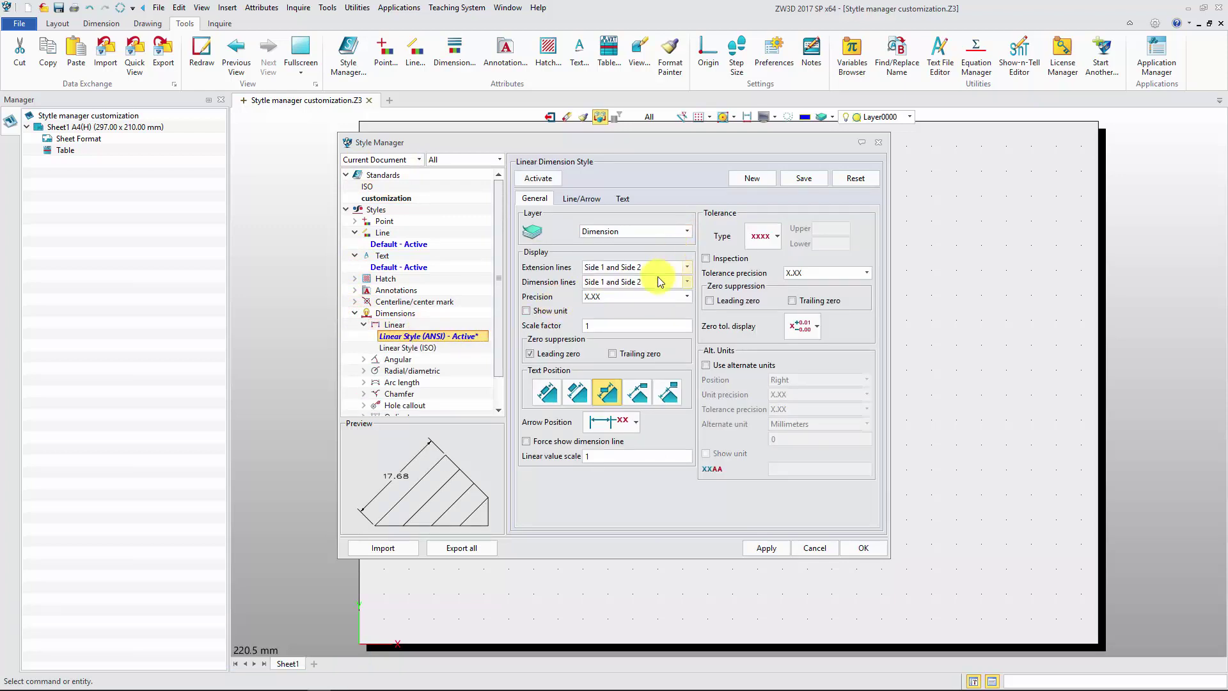
# For the linear dimension style, enable trailing zero suppression, align the text with the dimension line, and force the dimension line to show.
pyautogui.click(613, 353)
pyautogui.click(547, 392)
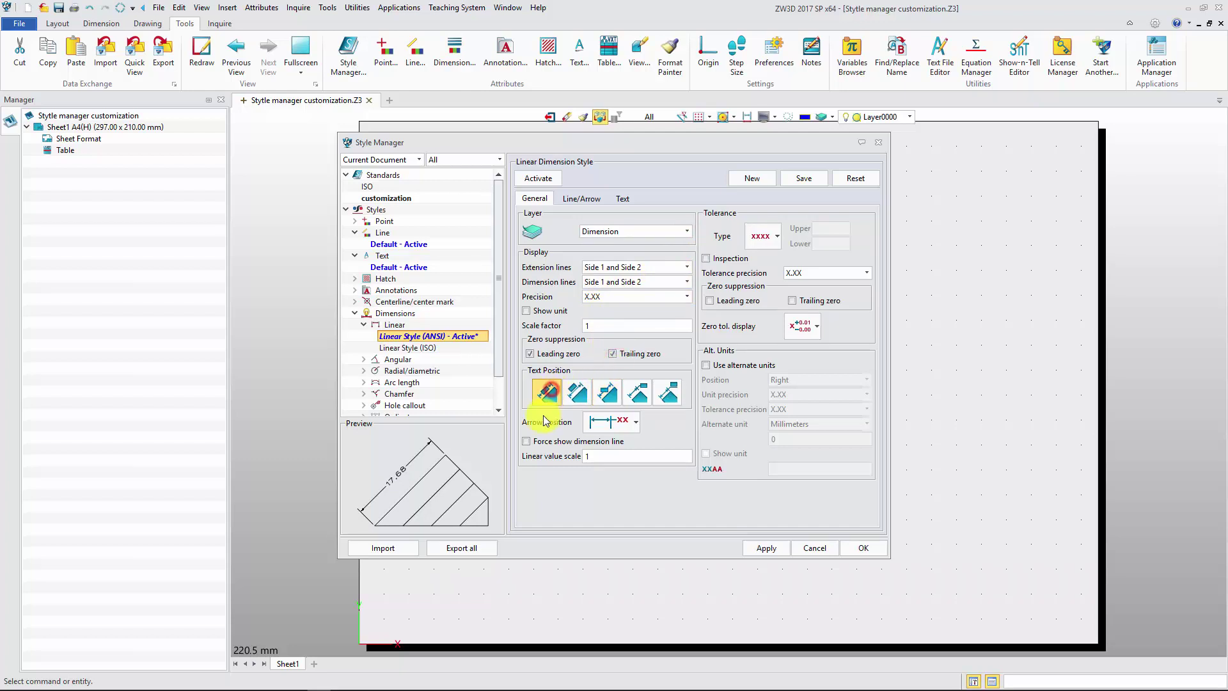
pyautogui.click(530, 441)
# Give the linear dimension style an unequal tolerance with upper value 0.1, lower value 0.2 and tolerance precision X.X.
pyautogui.click(778, 237)
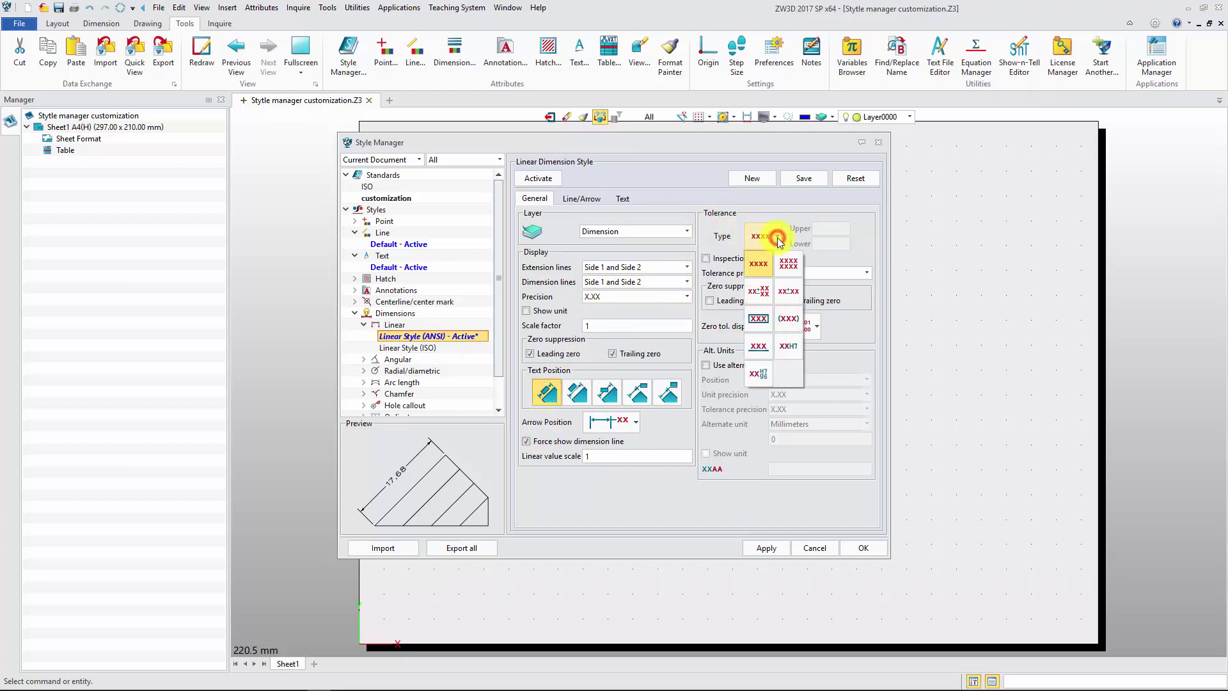
pyautogui.click(759, 291)
pyautogui.click(825, 229)
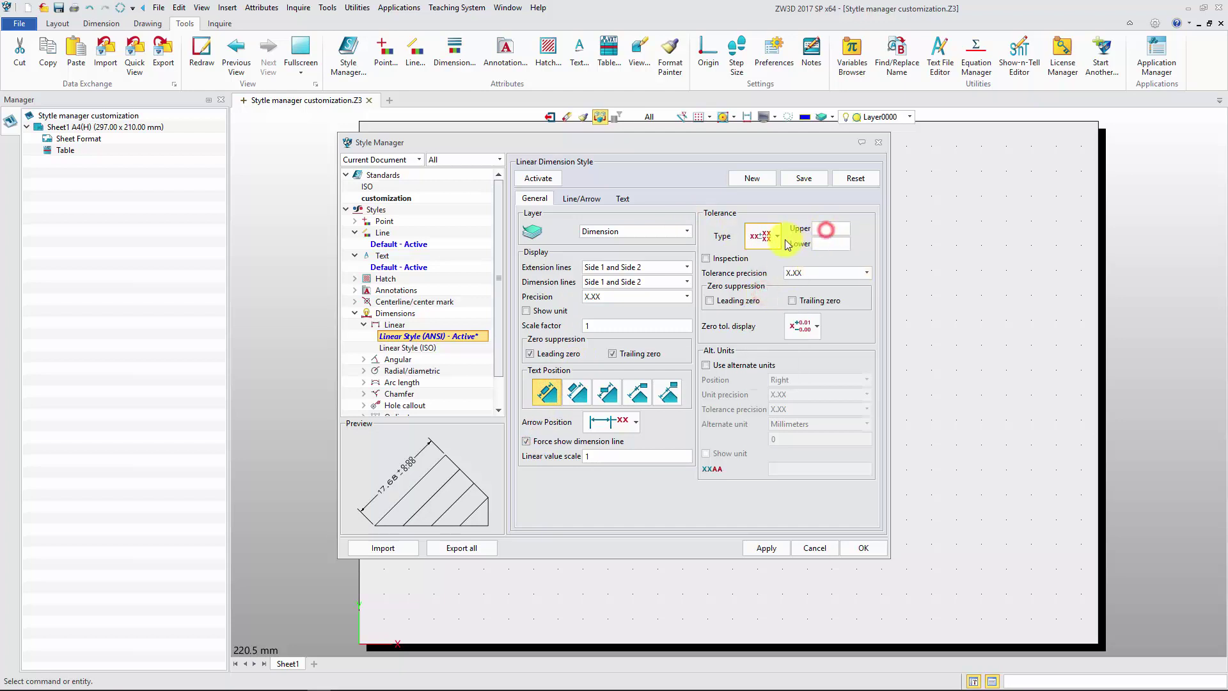
pyautogui.write('0.1')
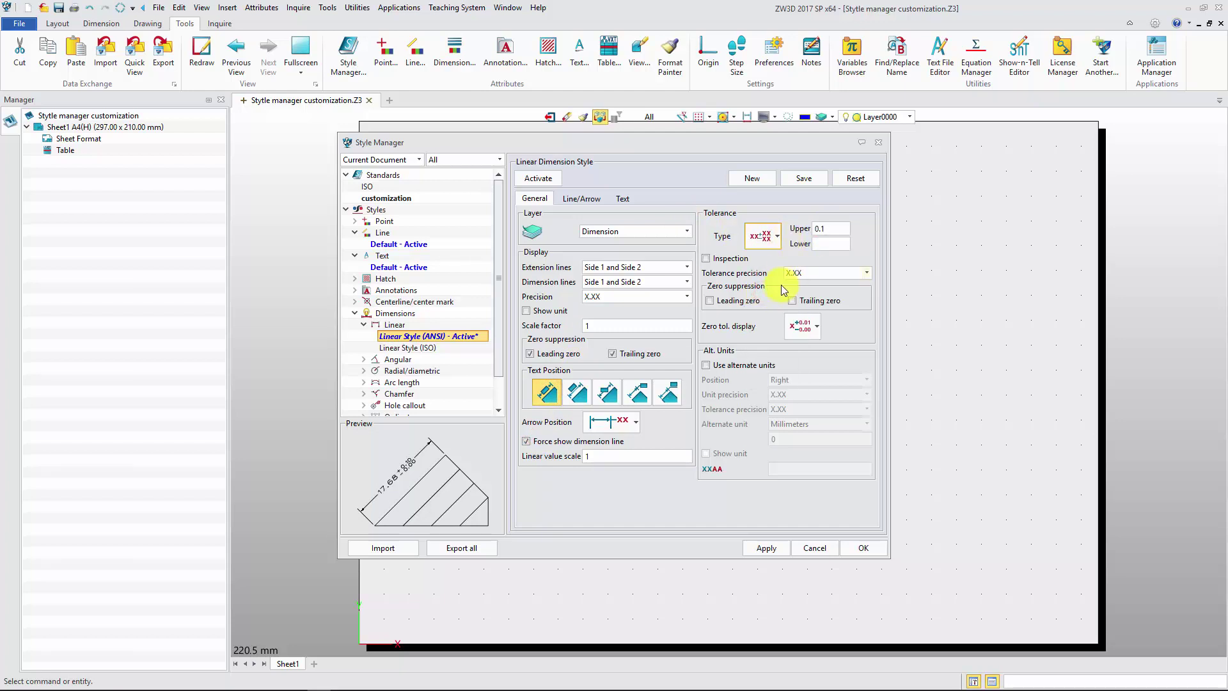
pyautogui.click(823, 245)
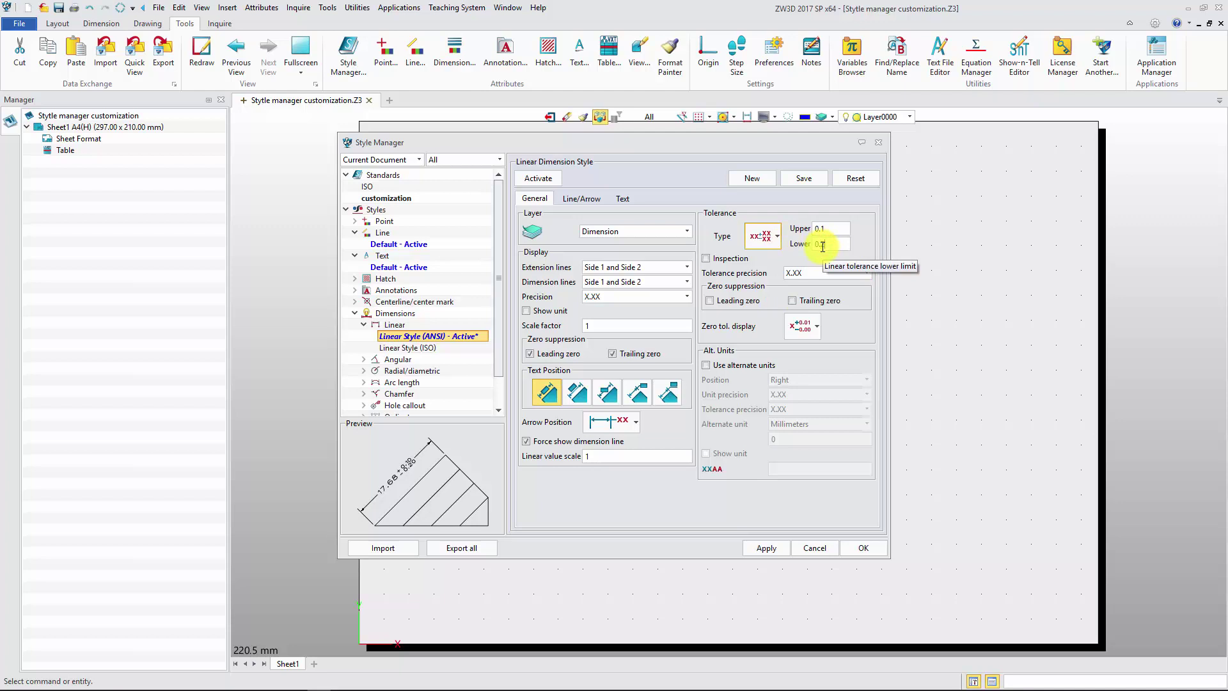
pyautogui.write('2')
pyautogui.click(812, 274)
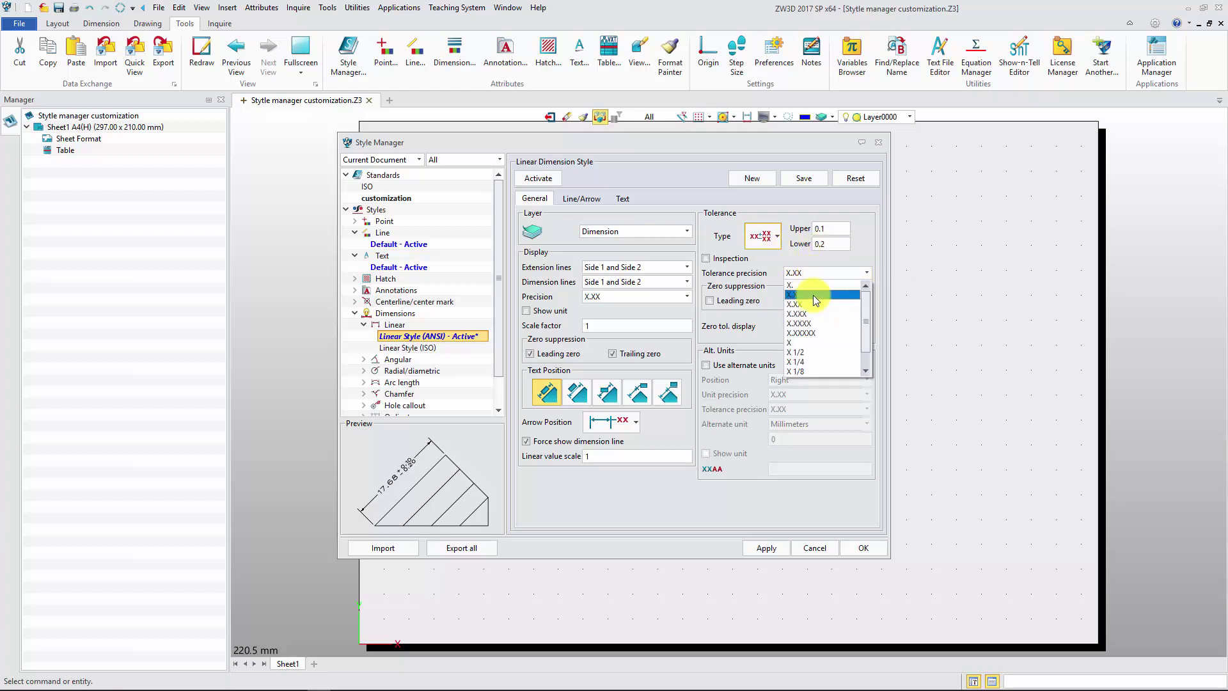
pyautogui.click(814, 295)
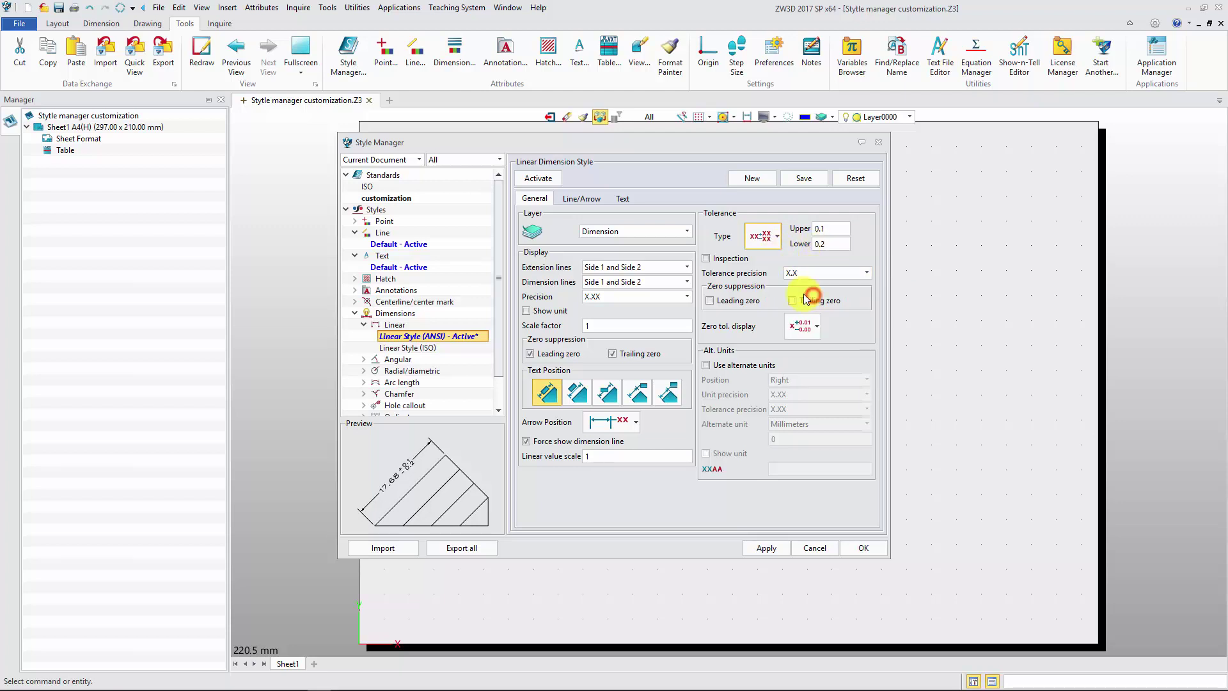
# Set both arrowheads of the linear dimension style to the open arrow shape with size 2.
pyautogui.click(601, 204)
pyautogui.click(626, 243)
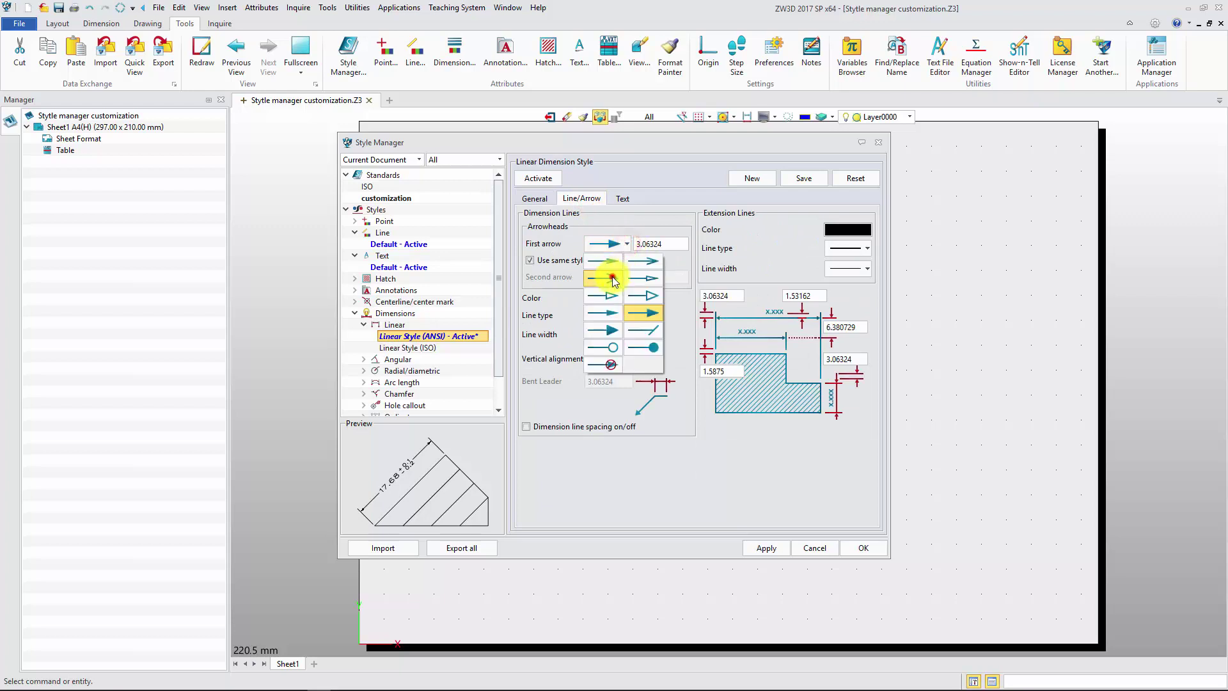
pyautogui.click(612, 280)
pyautogui.doubleClick(649, 244)
pyautogui.write('2')
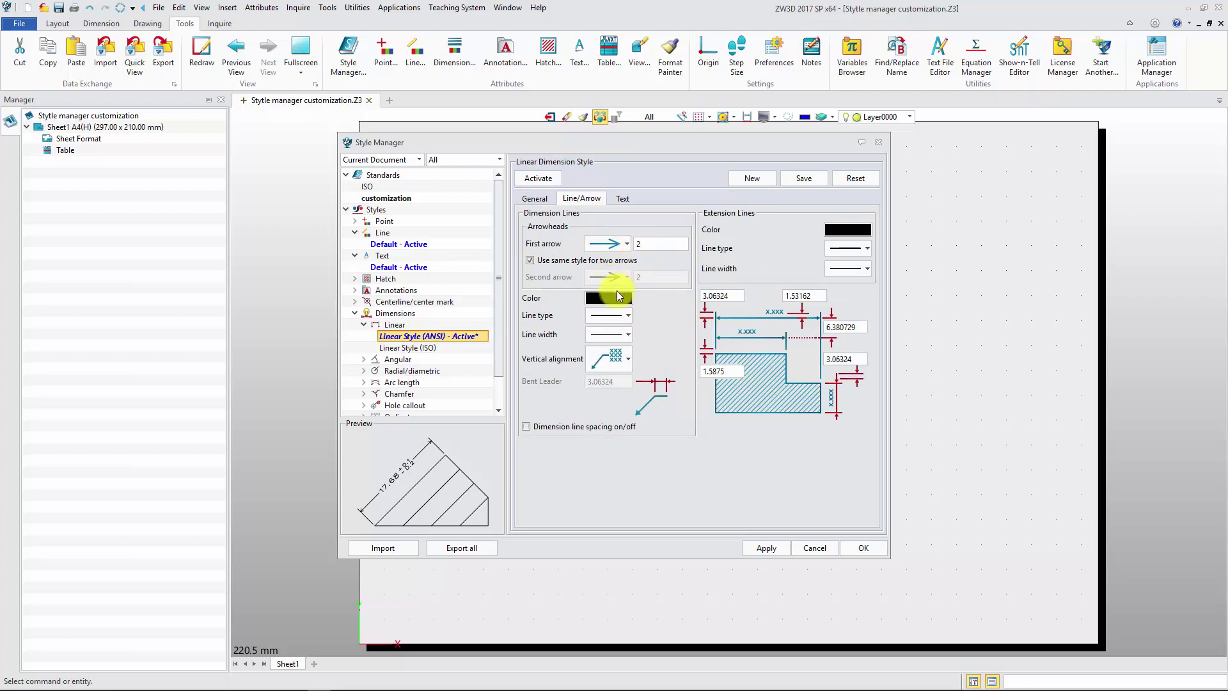
# Color the dimension lines and extension lines of the linear dimension style blue.
pyautogui.click(619, 295)
pyautogui.click(644, 334)
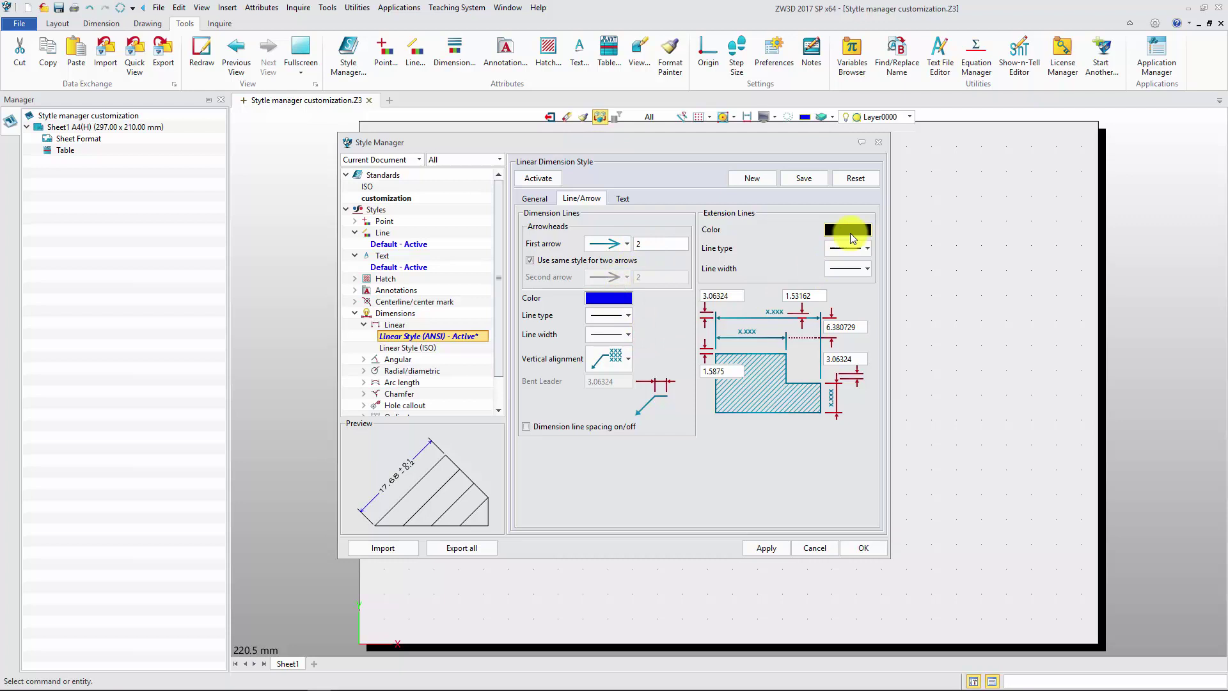
pyautogui.click(850, 231)
pyautogui.click(873, 269)
# Set the linear dimension text to ZW3D Complex Roman, blue, with height 2, and apply the style changes.
pyautogui.click(624, 199)
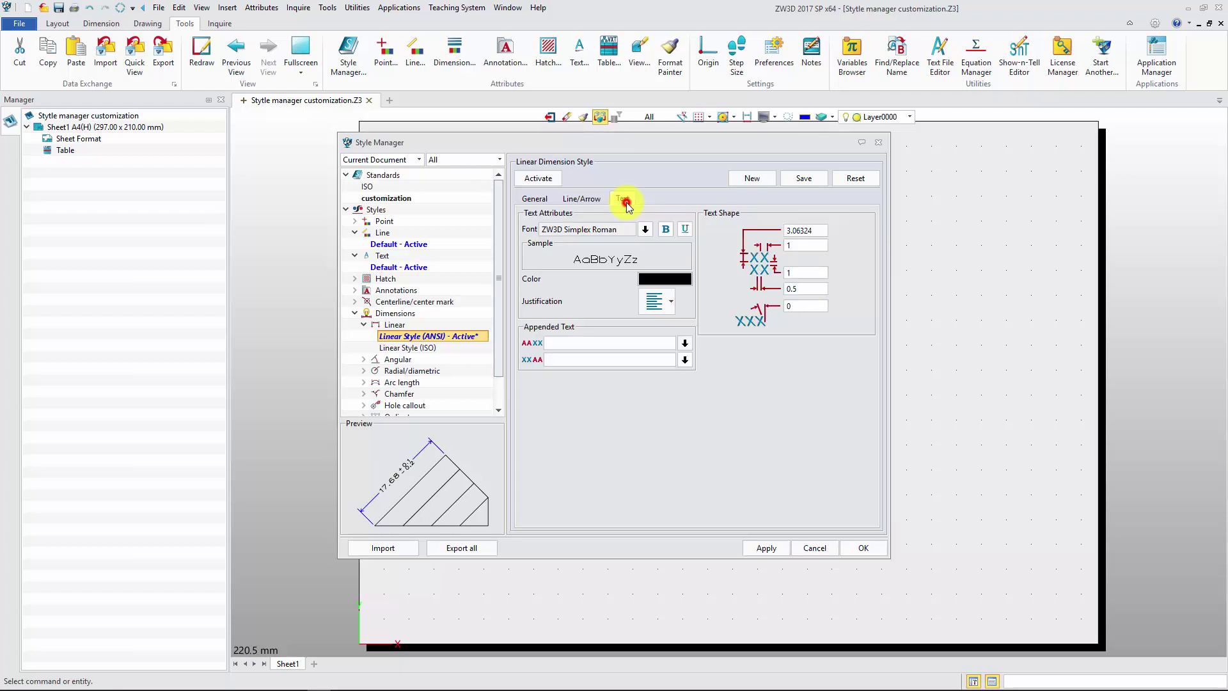
pyautogui.click(647, 229)
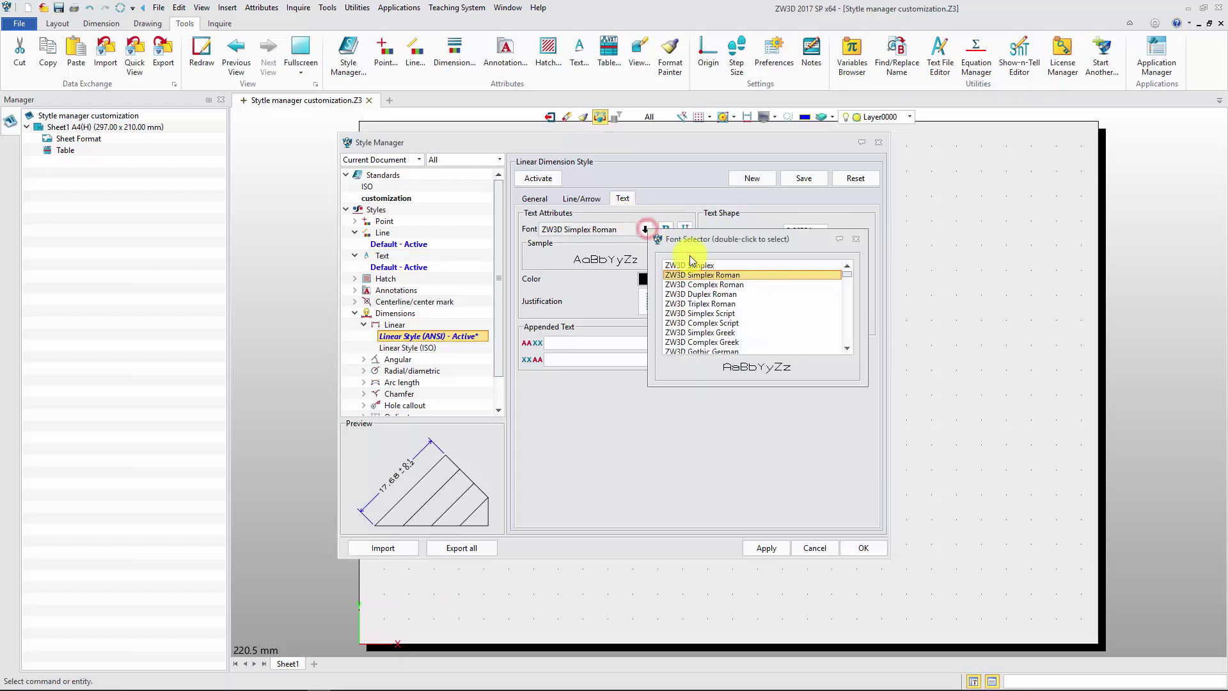
pyautogui.click(697, 282)
pyautogui.click(681, 280)
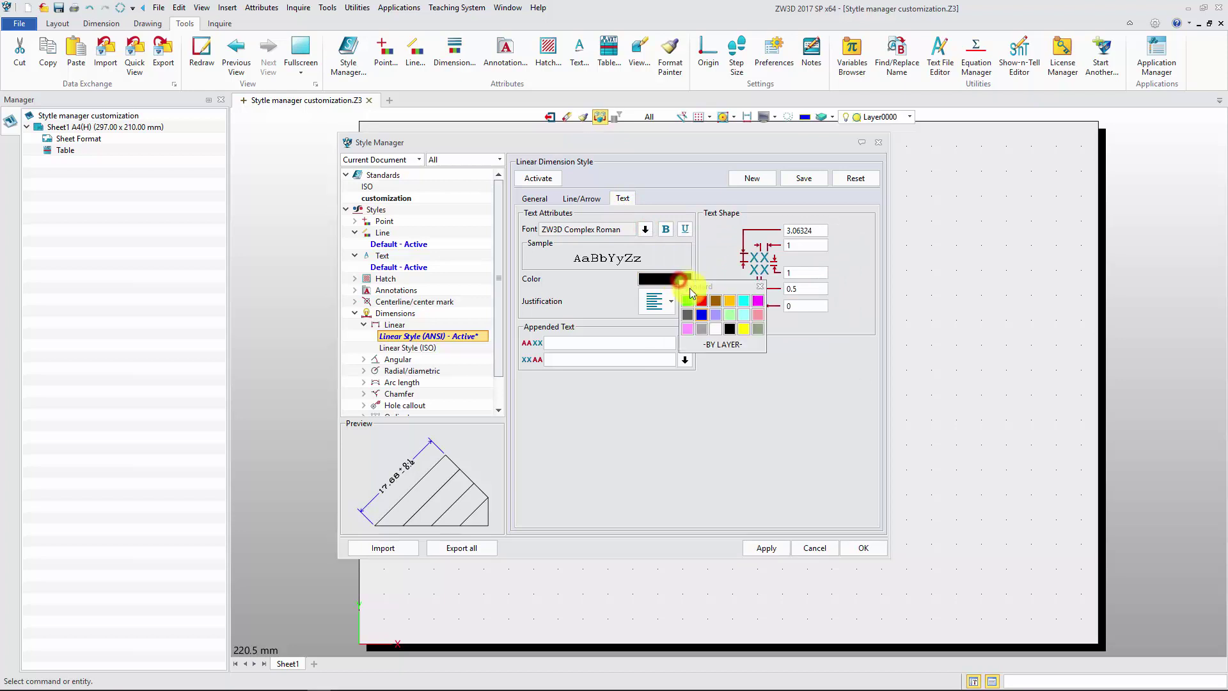
pyautogui.click(705, 317)
pyautogui.moveTo(816, 230); pyautogui.dragTo(741, 235)
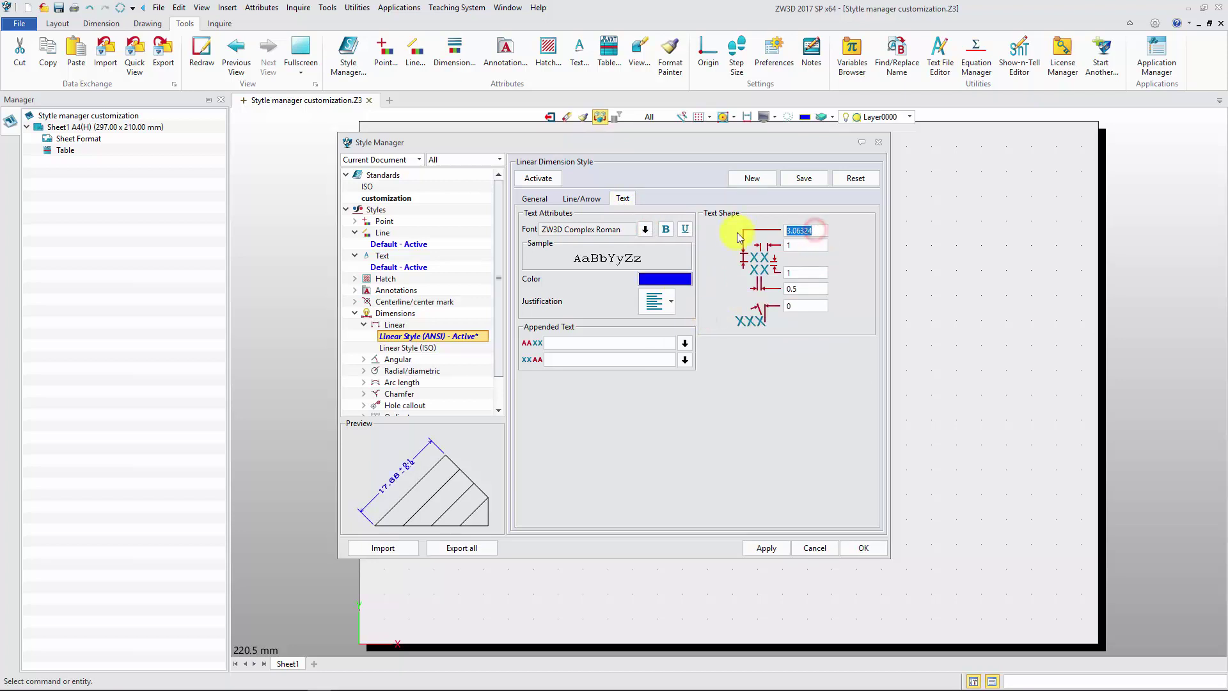
pyautogui.write('2')
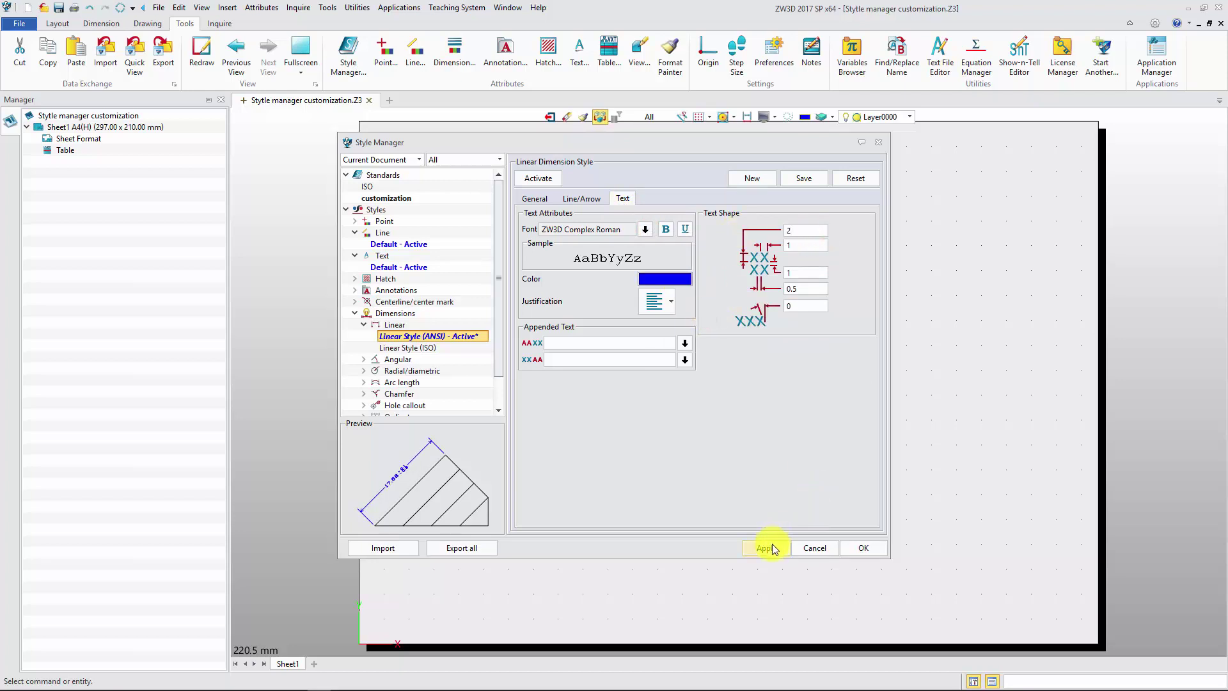
pyautogui.click(766, 548)
# In the active Base View Style (ANSI), show the view label and scale, with the scale prefix set to <NONE>.
pyautogui.click(355, 314)
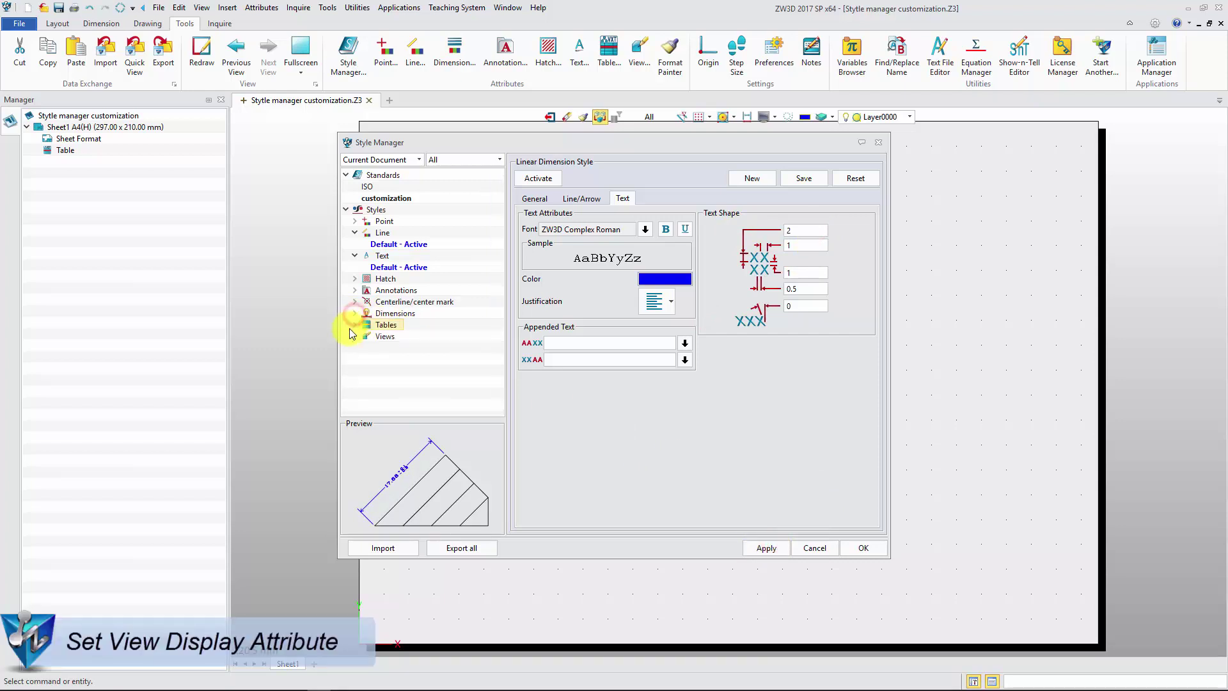
pyautogui.click(355, 336)
pyautogui.click(387, 348)
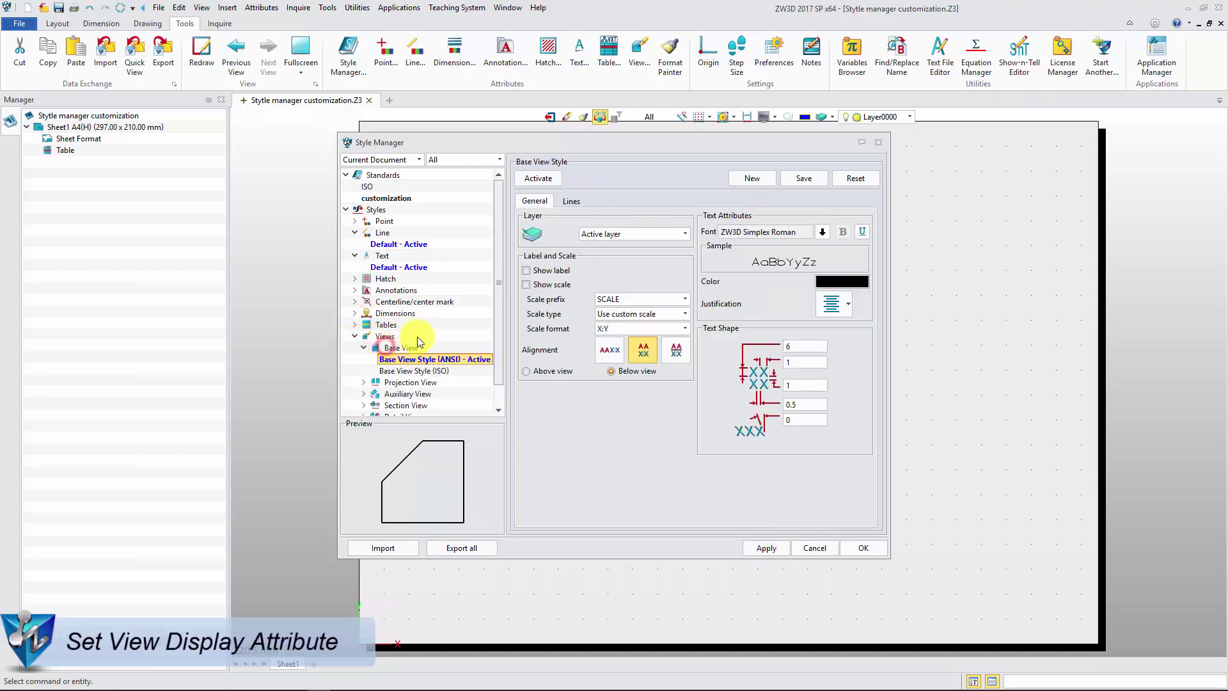
pyautogui.click(528, 271)
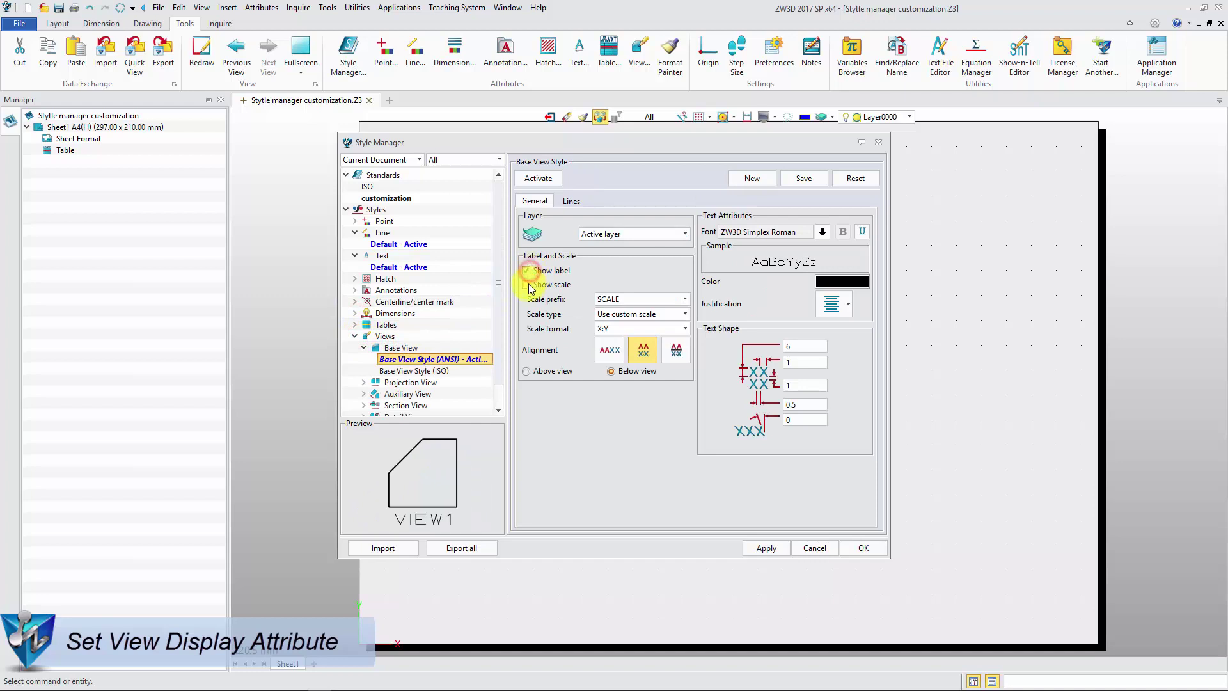
pyautogui.click(527, 284)
pyautogui.click(685, 298)
pyautogui.click(613, 311)
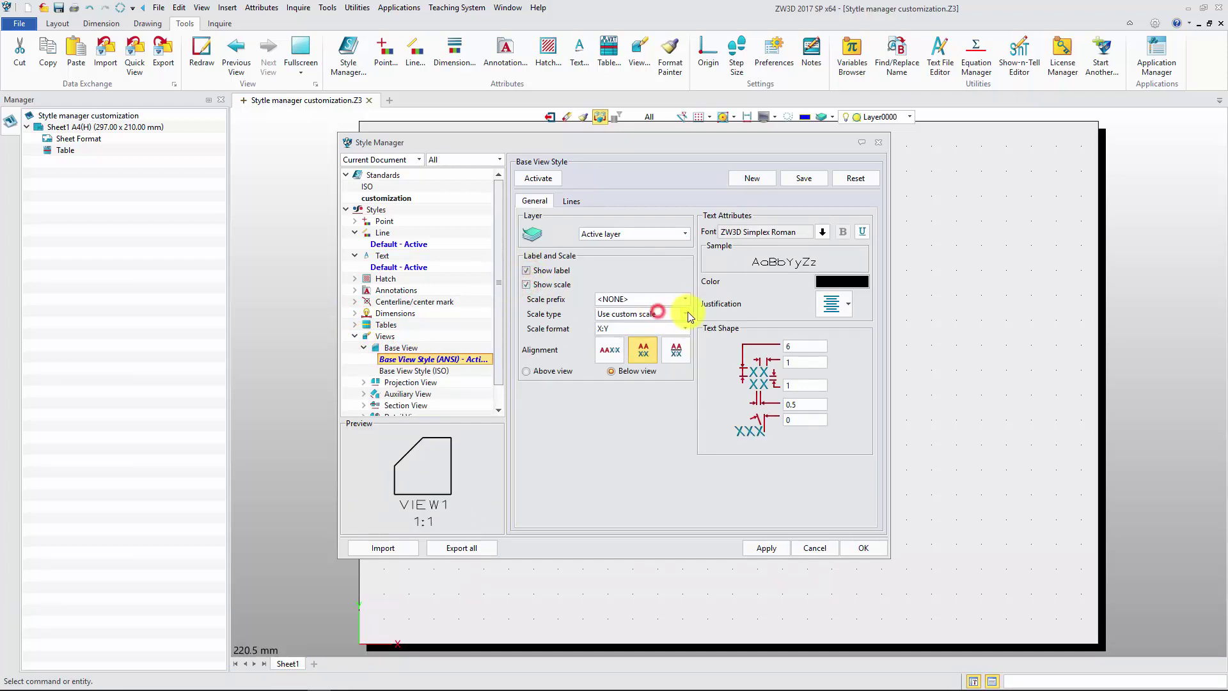
# Make the base view style use the sheet scale in (X/Y) format, with label and scale aligned on one line.
pyautogui.click(685, 314)
pyautogui.click(680, 334)
pyautogui.click(684, 330)
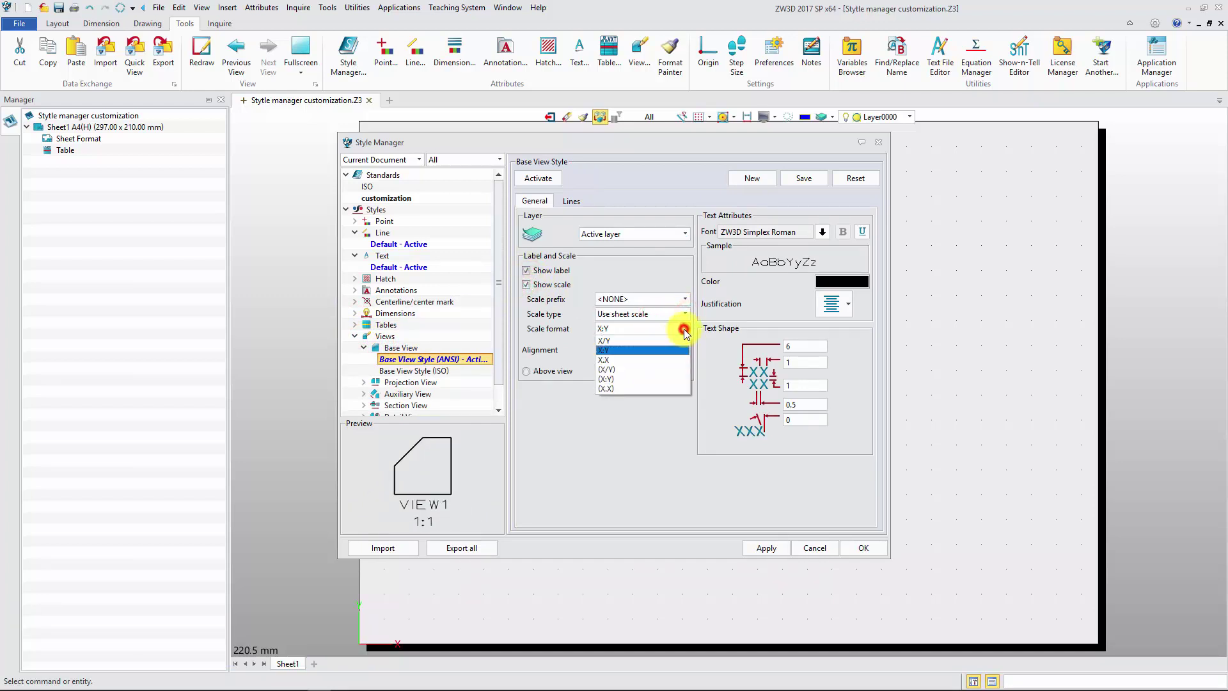
pyautogui.click(661, 366)
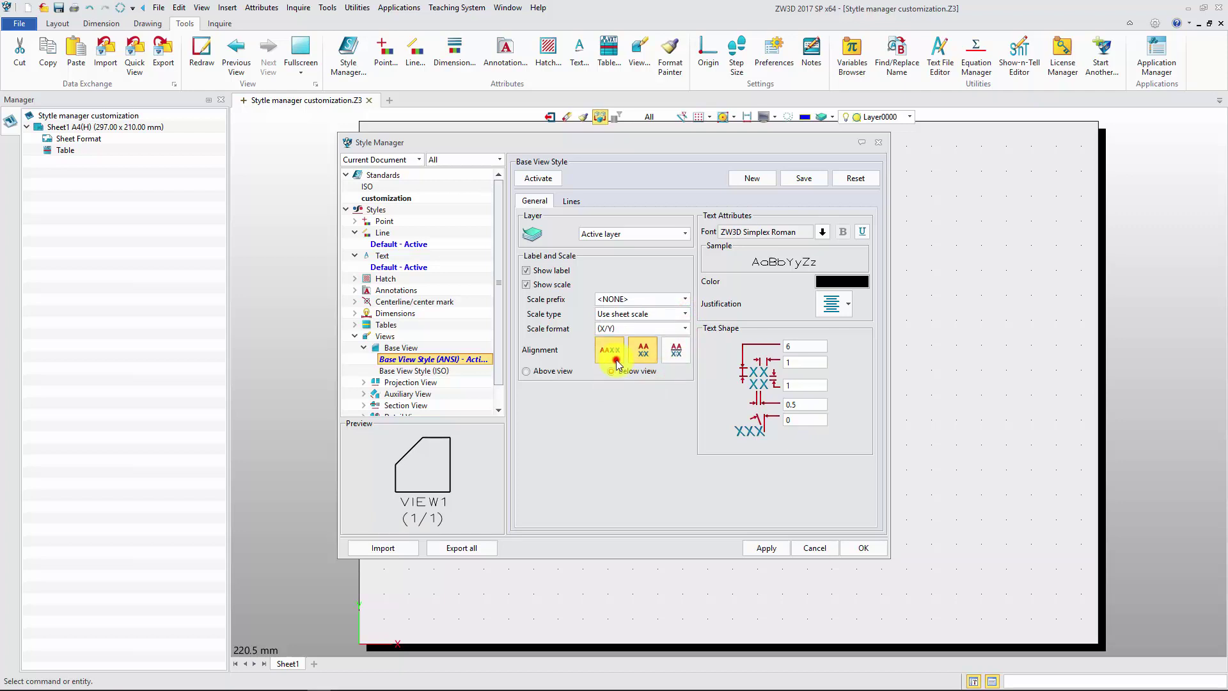
pyautogui.click(610, 350)
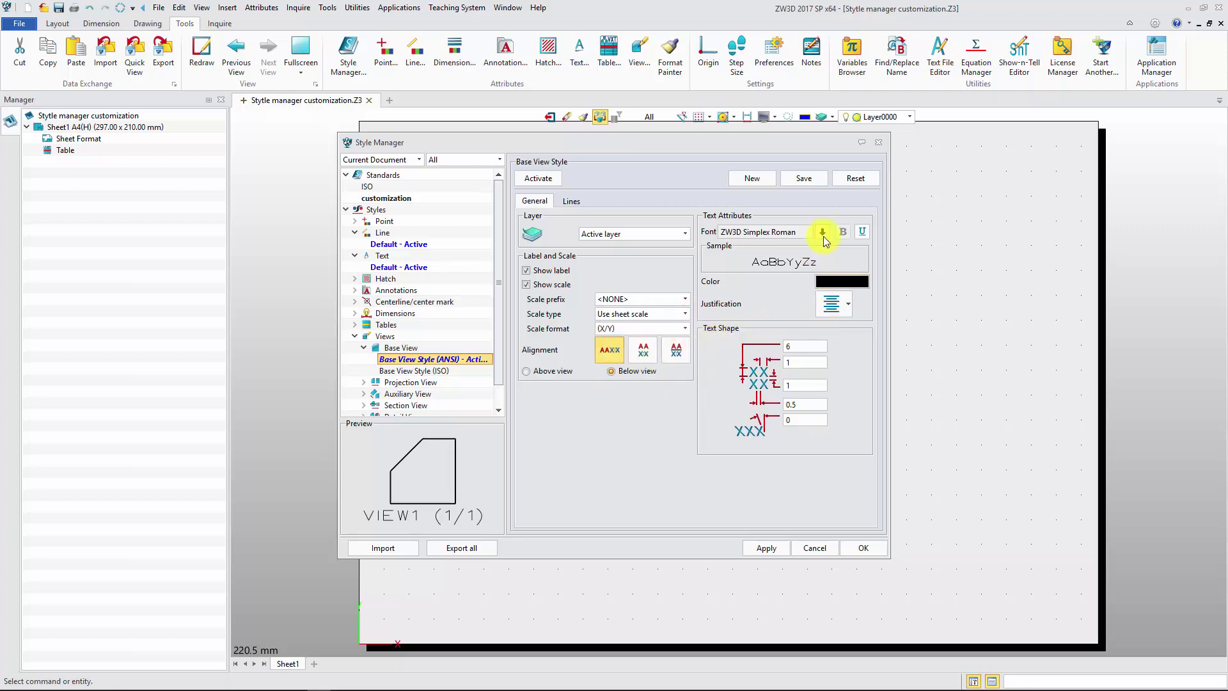
# Set the base view label text to ZW3D Complex Roman, blue, with height 3.
pyautogui.click(824, 232)
pyautogui.doubleClick(904, 277)
pyautogui.click(858, 283)
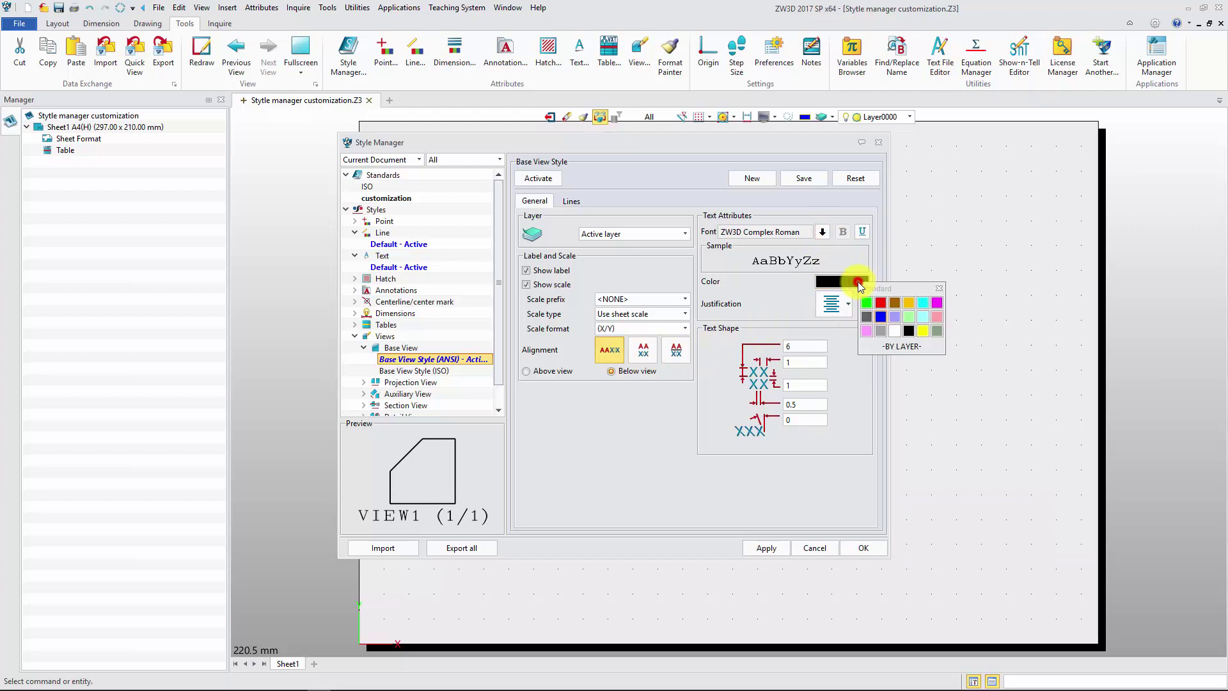
pyautogui.click(881, 316)
pyautogui.doubleClick(811, 346)
pyautogui.write('3')
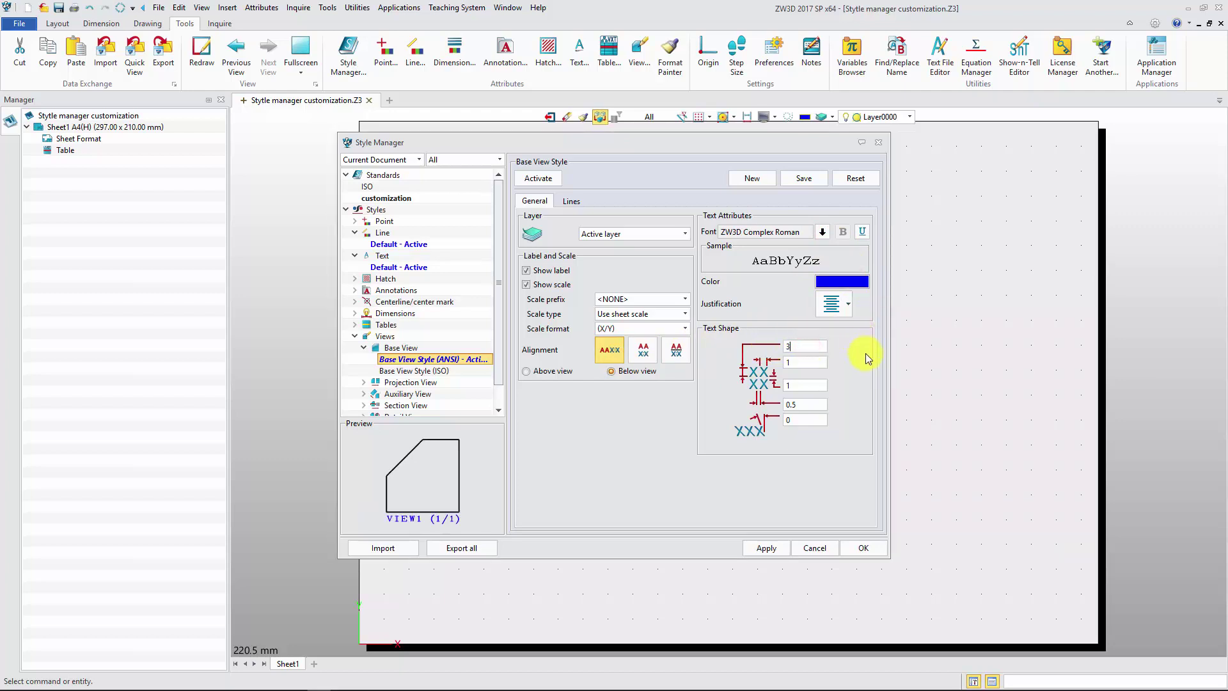
# Set the color of the base view style's Visible and Hidden lines to FROM PART.
pyautogui.scroll(-1, 866, 353)
pyautogui.click(571, 201)
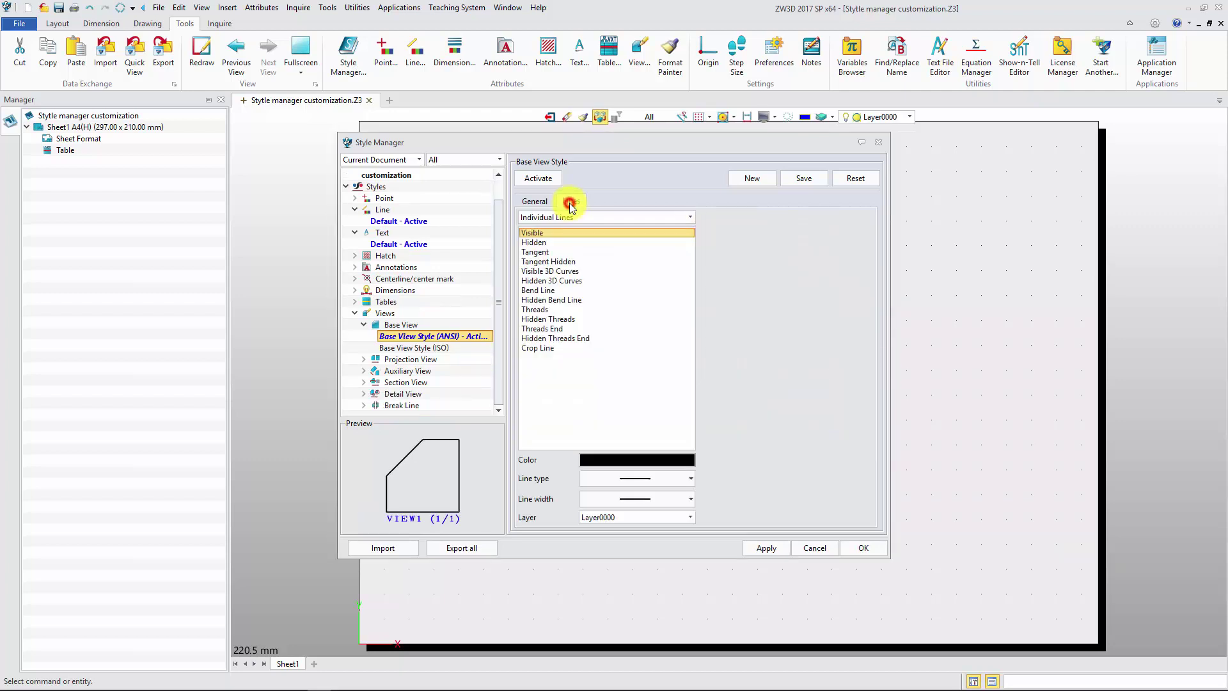
pyautogui.click(632, 465)
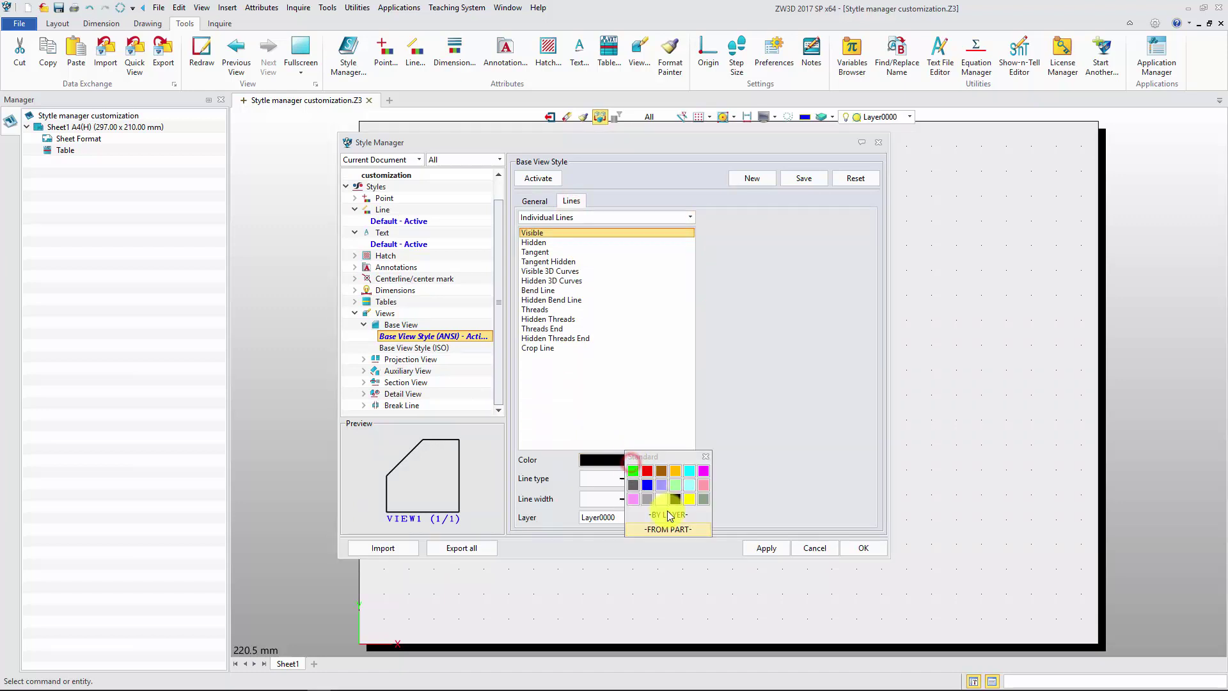
pyautogui.click(672, 529)
pyautogui.click(534, 242)
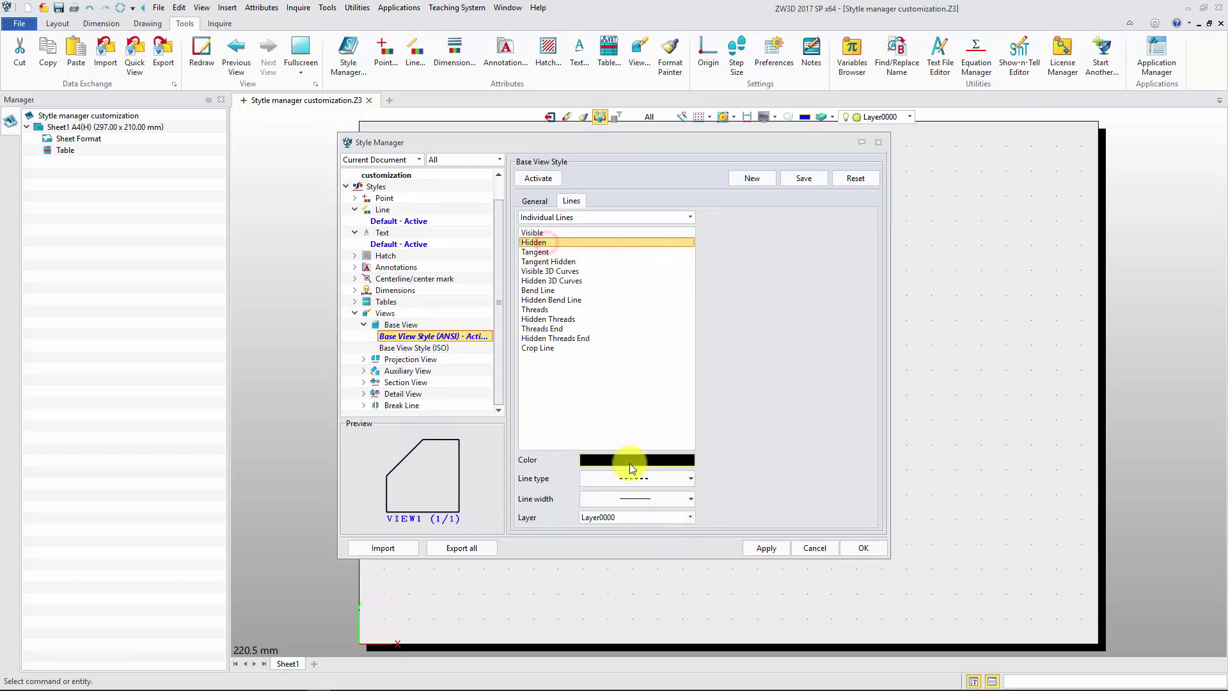
pyautogui.click(630, 464)
pyautogui.click(674, 529)
# Set the color of the Tangent and Tangent Hidden lines to FROM PART and apply the base view style changes.
pyautogui.click(576, 252)
pyautogui.click(644, 454)
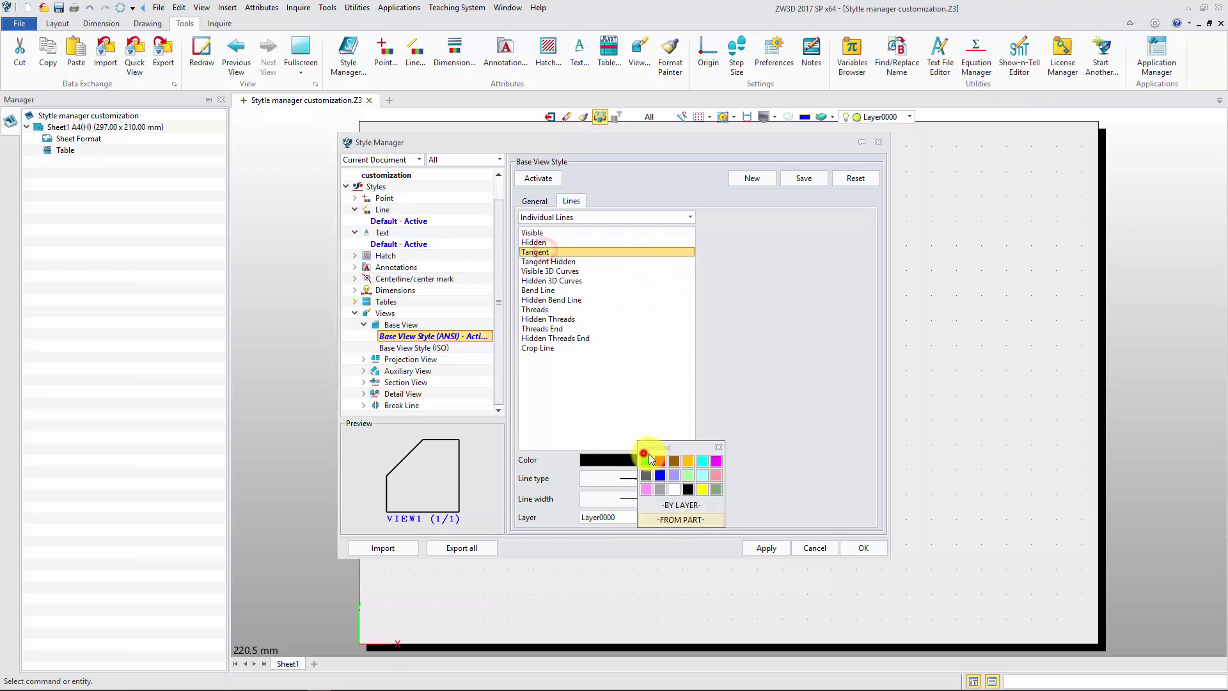
pyautogui.click(687, 518)
pyautogui.click(576, 261)
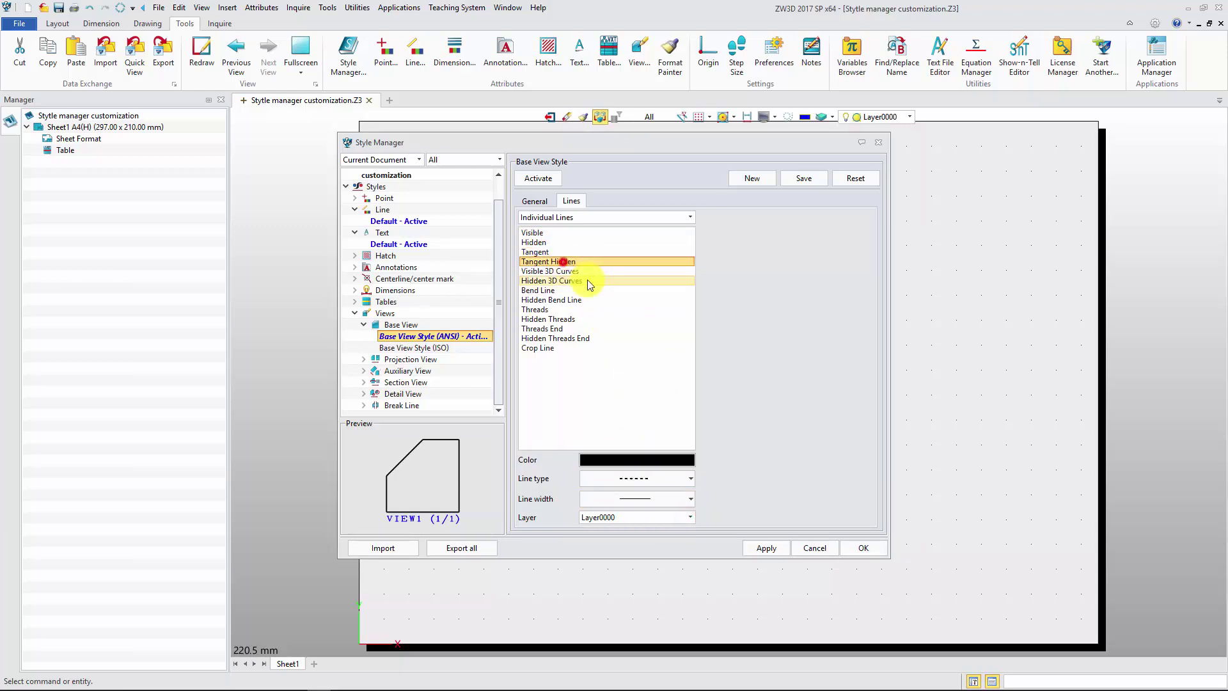
pyautogui.click(639, 458)
pyautogui.click(682, 523)
pyautogui.click(766, 548)
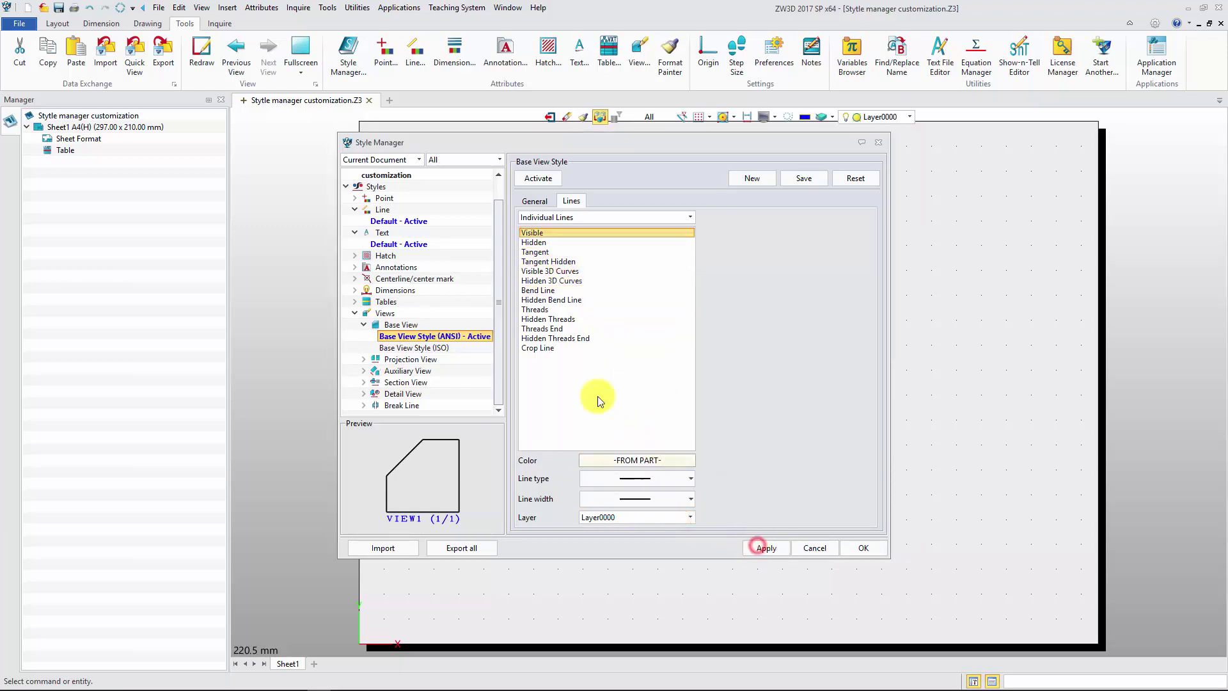
# Save the customization drafting standard to local and close the Style Manager with the changes accepted.
pyautogui.scroll(1, 503, 263)
pyautogui.rightClick(413, 199)
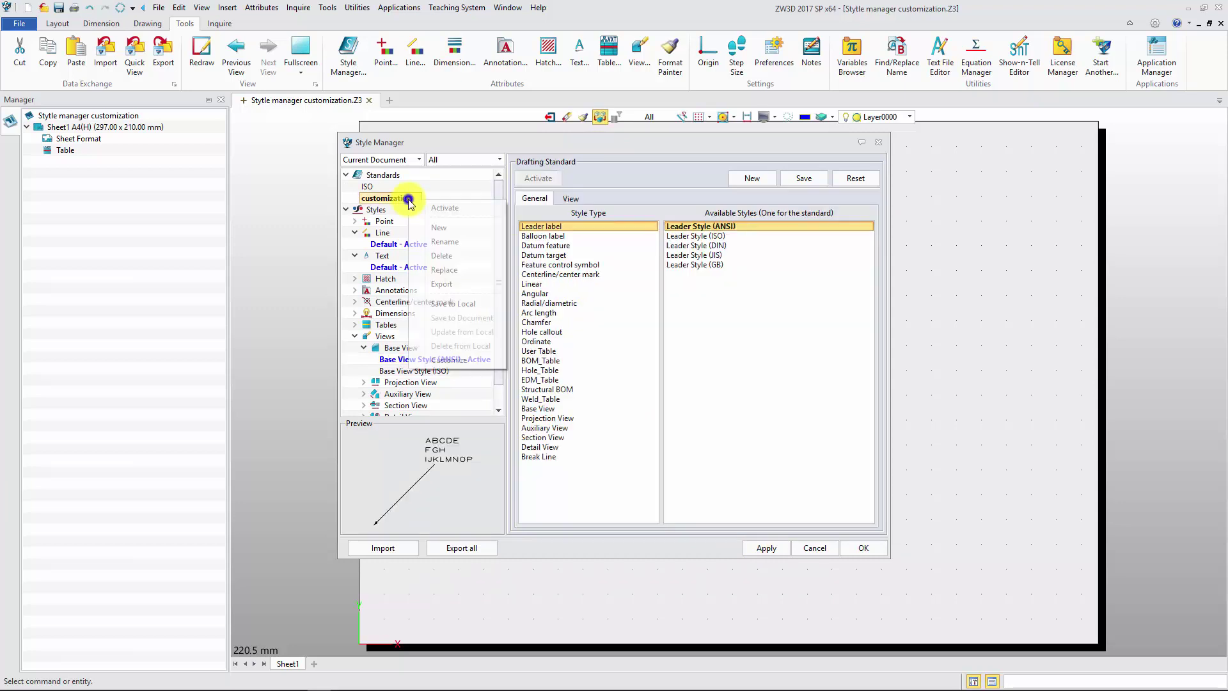
pyautogui.click(473, 305)
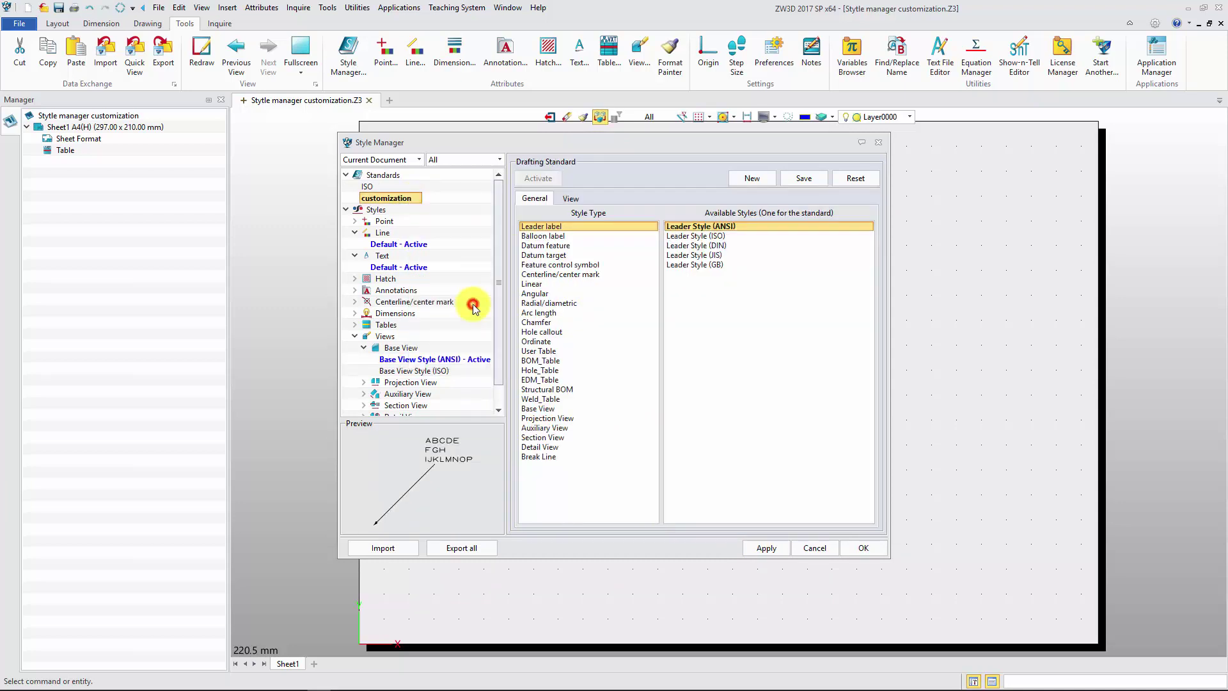
pyautogui.click(862, 549)
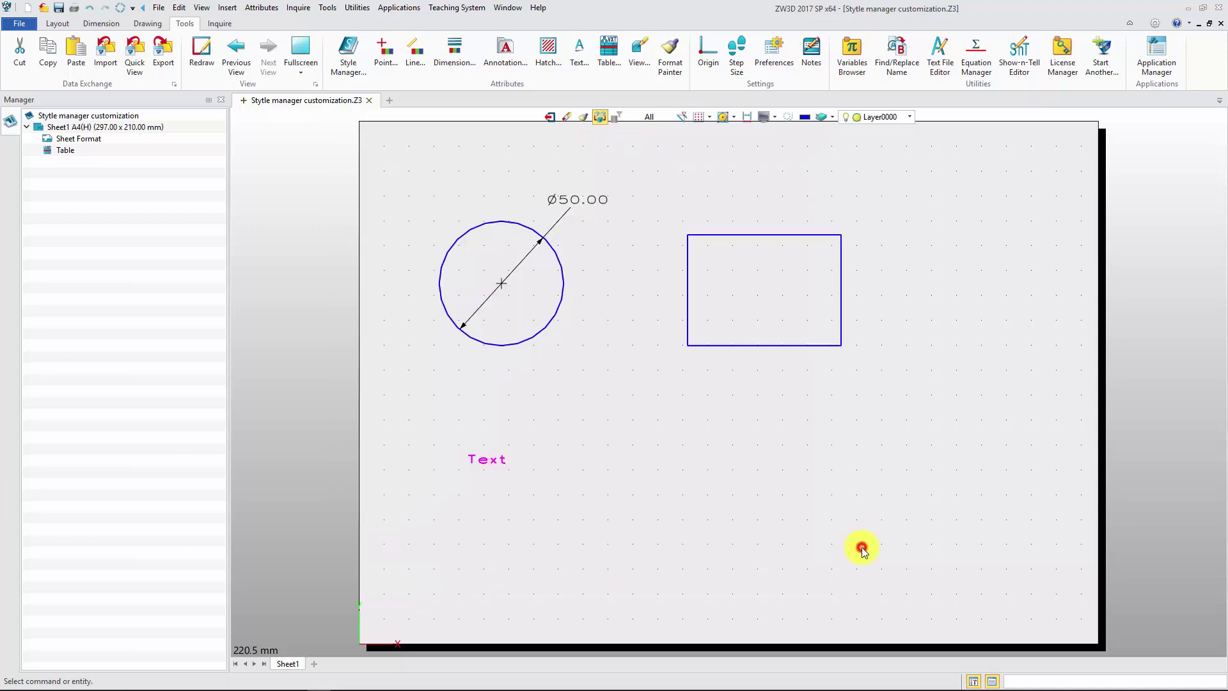
# Close the current drawing file and open the Free_Machine_Vise assembly from Free_Machine_Vise.Z3.
pyautogui.click(369, 101)
pyautogui.click(669, 377)
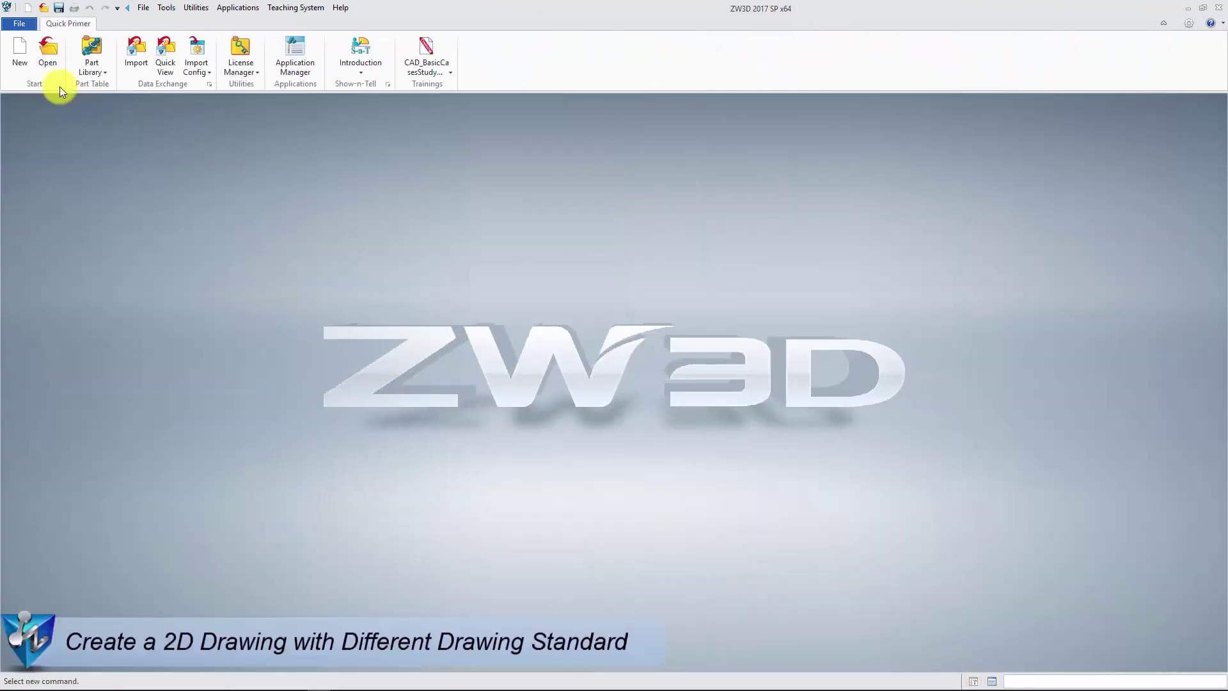
pyautogui.click(56, 67)
pyautogui.click(487, 247)
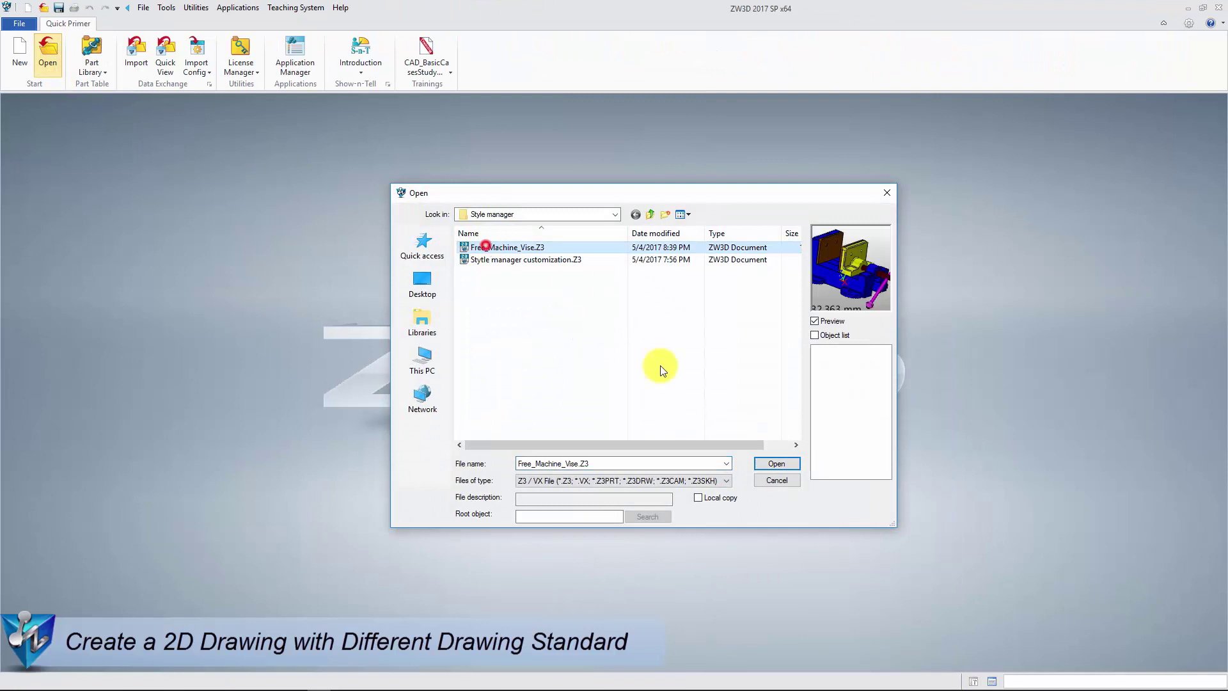
pyautogui.click(774, 464)
pyautogui.doubleClick(106, 200)
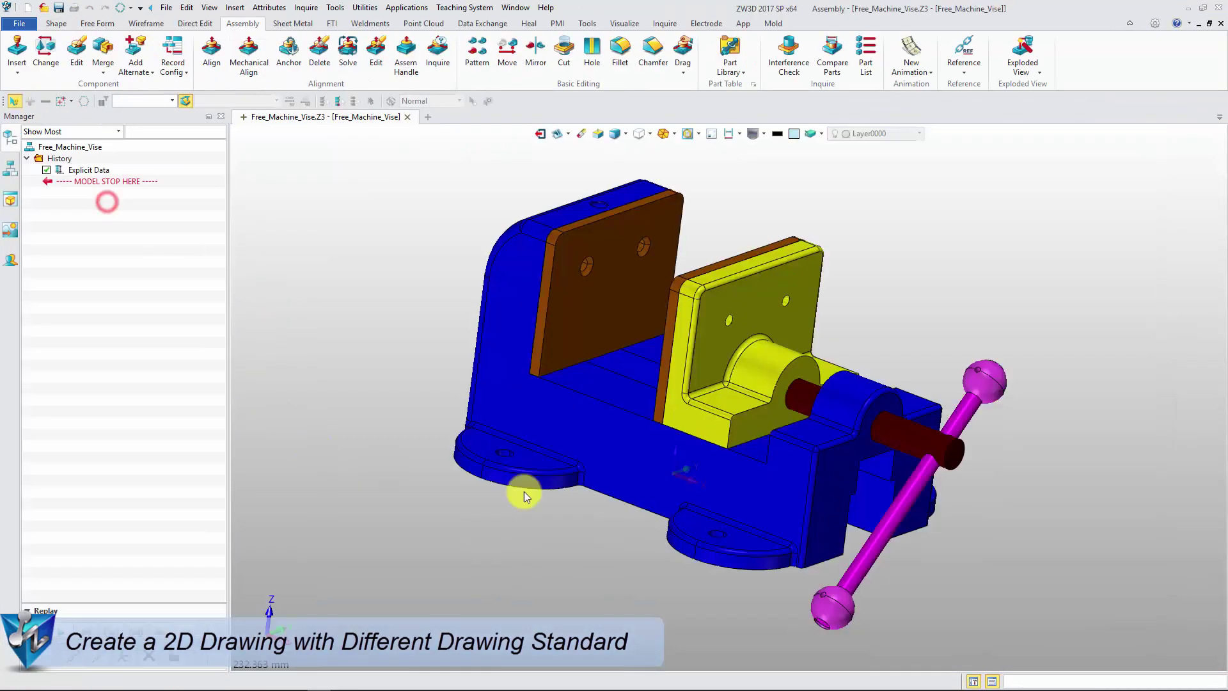
# Create a 2D drawing sheet of the Free_Machine_Vise assembly with the [Default] template, without an automatic view layout.
pyautogui.moveTo(545, 616)
pyautogui.mouseDown(button='right')
pyautogui.moveTo(635, 625)
pyautogui.moveTo(367, 596)
pyautogui.moveTo(570, 592)
pyautogui.mouseUp(button='right')
pyautogui.rightClick(570, 592)
pyautogui.click(627, 560)
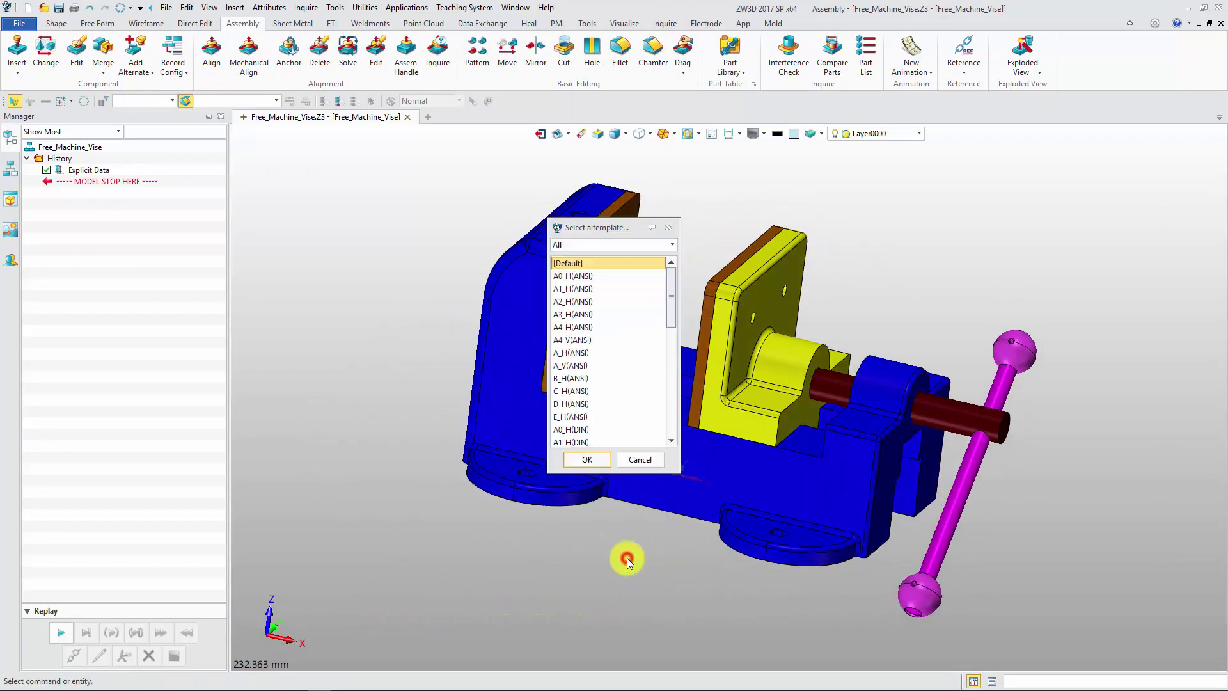
pyautogui.click(592, 461)
pyautogui.press('Escape')
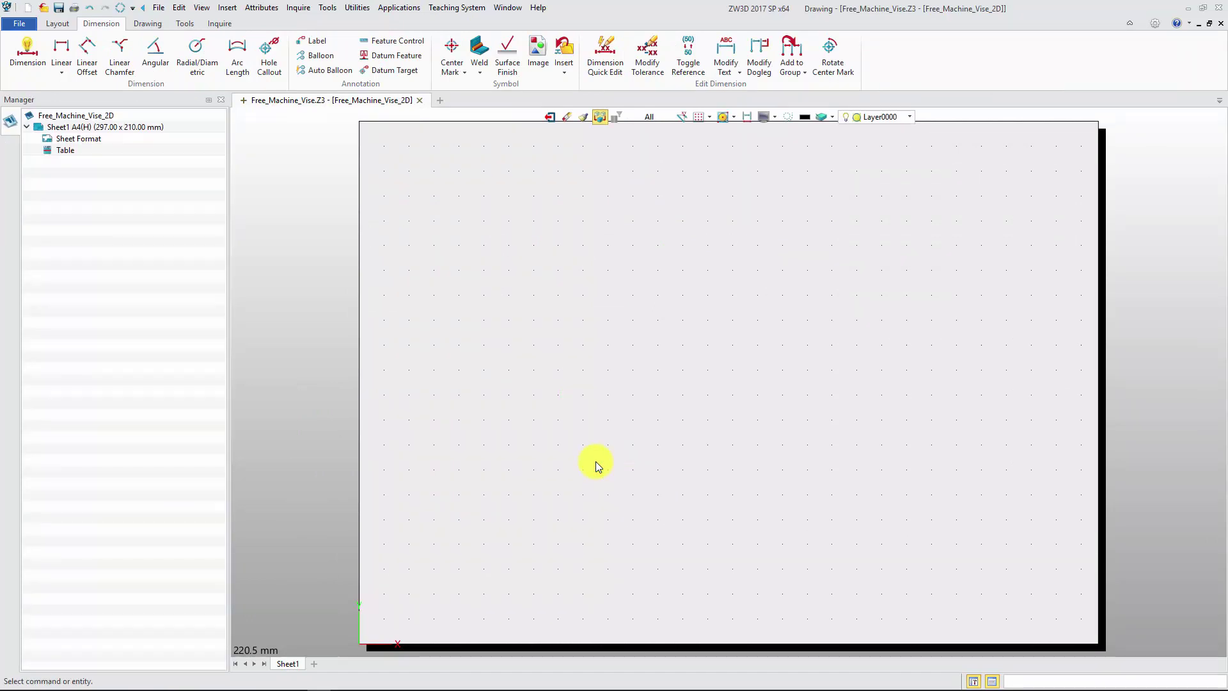
# Check which drafting standard is active for the new drawing in the Style Manager.
pyautogui.click(185, 23)
pyautogui.click(348, 54)
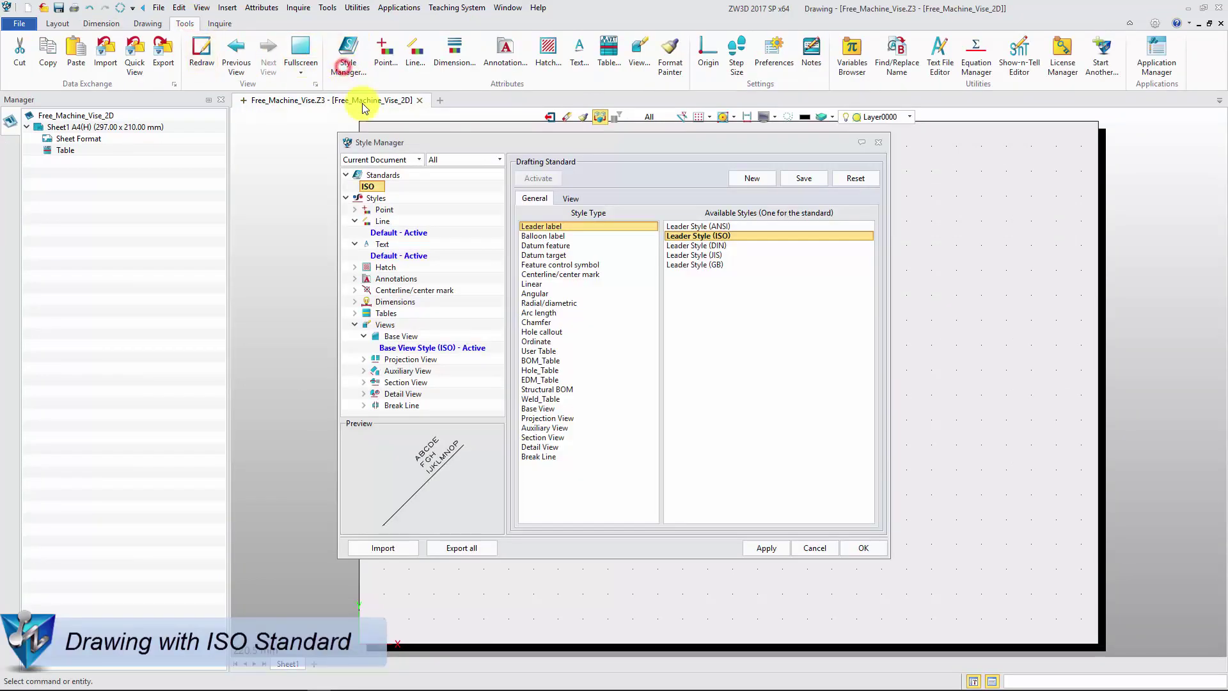
pyautogui.click(878, 142)
# Insert a standard FRONT view of Free_Machine_Vise near the centre of the first sheet, without any projected views.
pyautogui.click(58, 24)
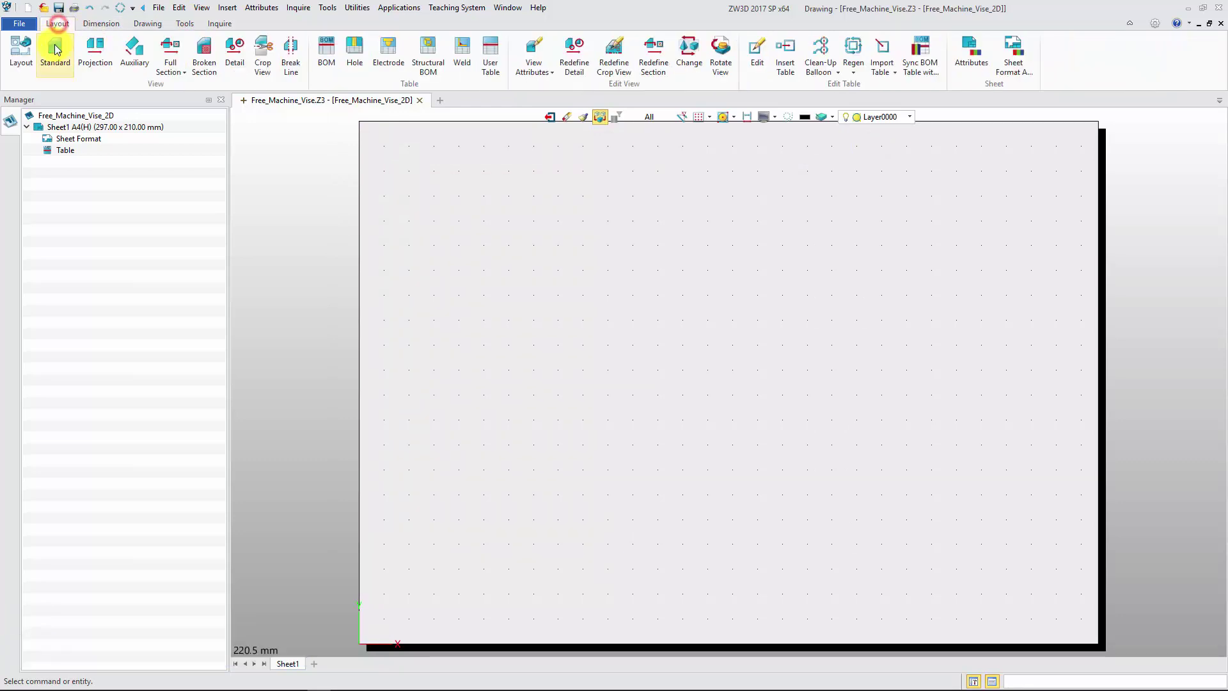
pyautogui.click(55, 52)
pyautogui.click(92, 214)
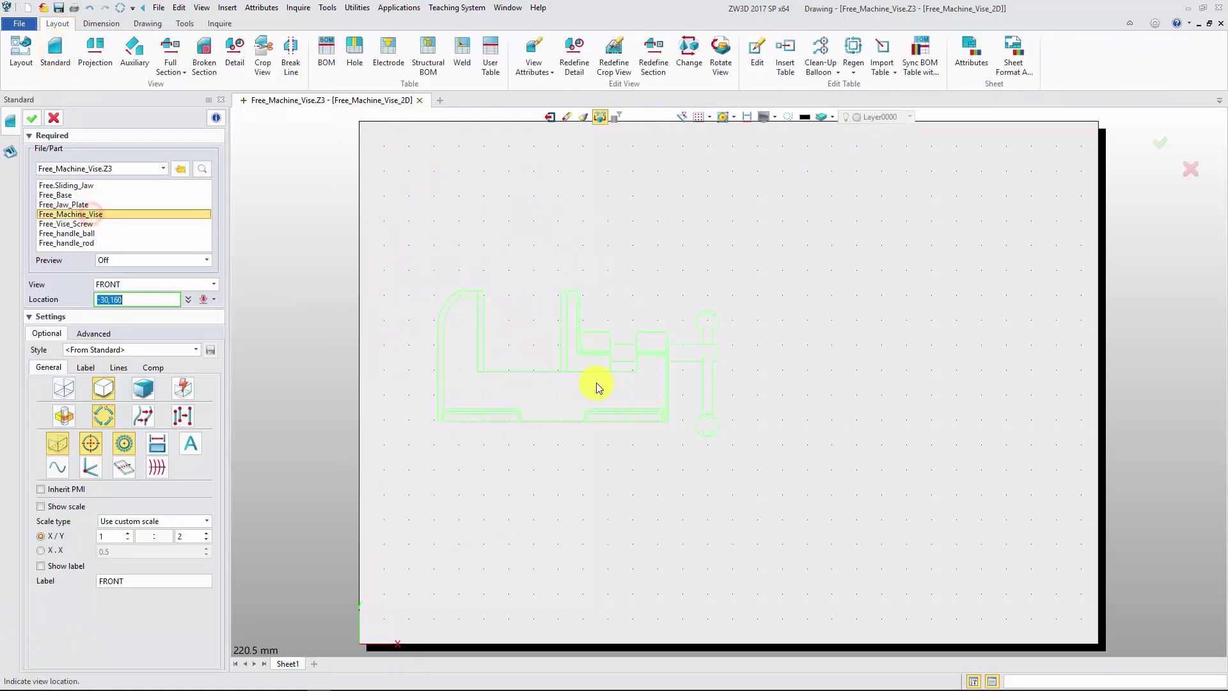
pyautogui.click(684, 395)
pyautogui.middleClick(691, 289)
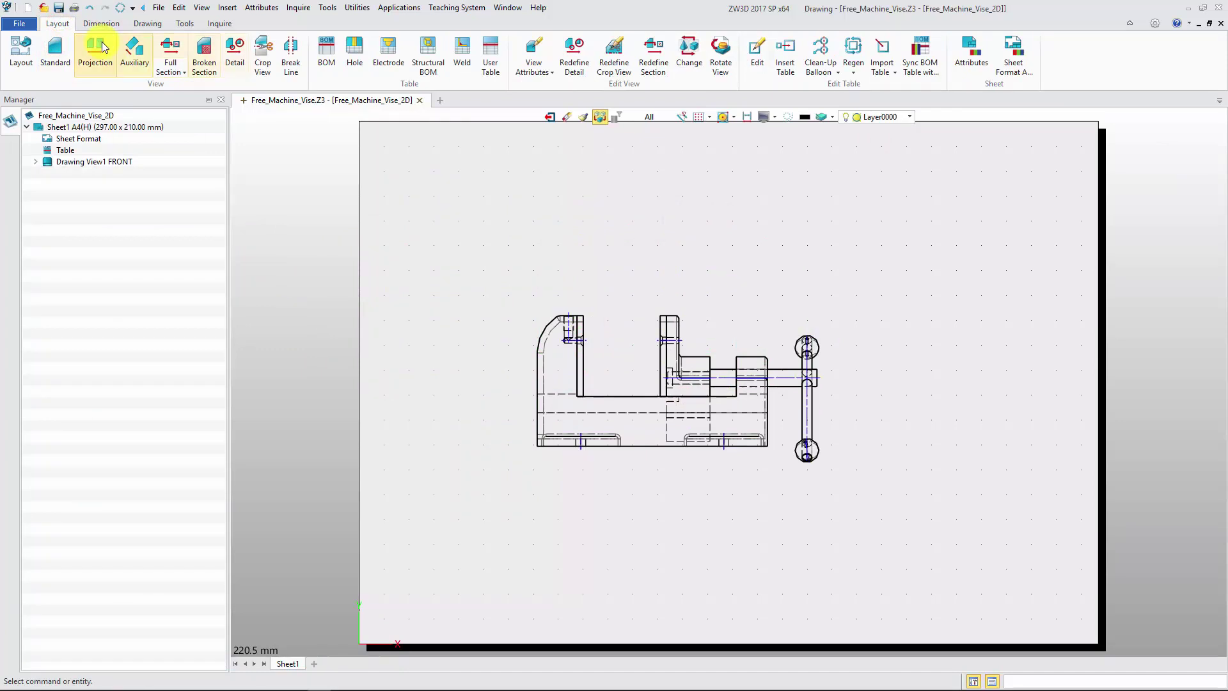
# Dimension the horizontal opening between the two jaw plates and the overall height of the vise base in the front view.
pyautogui.click(100, 24)
pyautogui.click(27, 51)
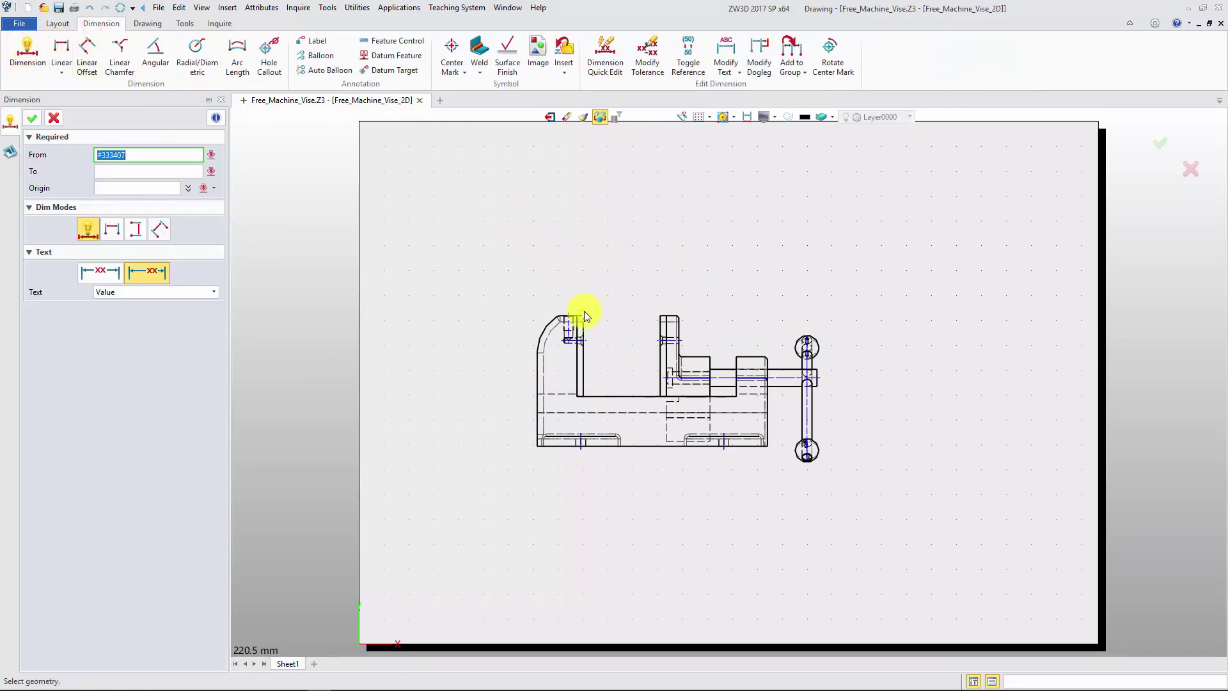
pyautogui.click(584, 313)
pyautogui.click(621, 232)
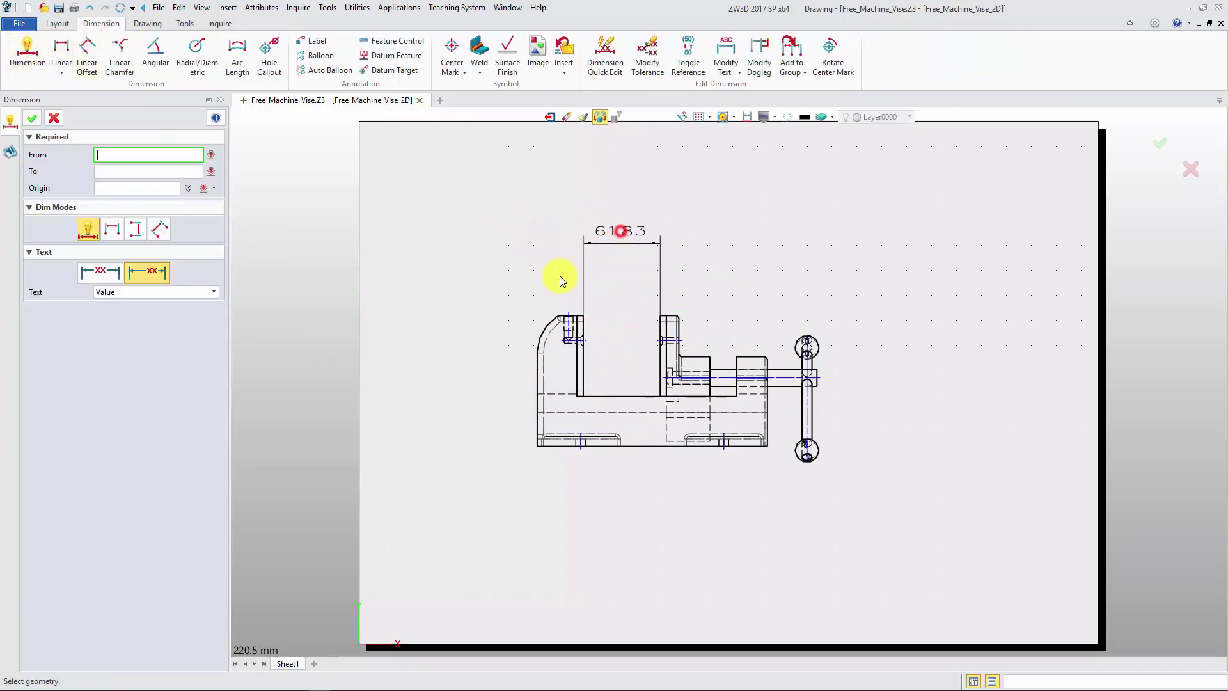
pyautogui.click(560, 315)
pyautogui.click(558, 446)
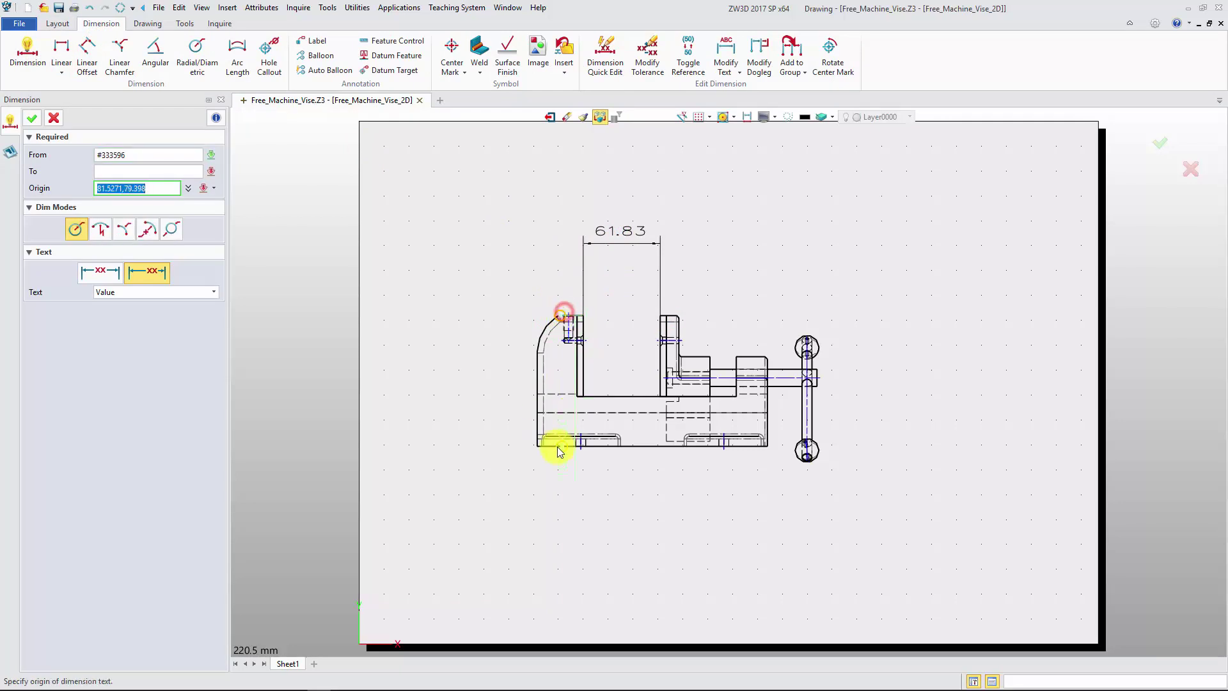
pyautogui.click(493, 387)
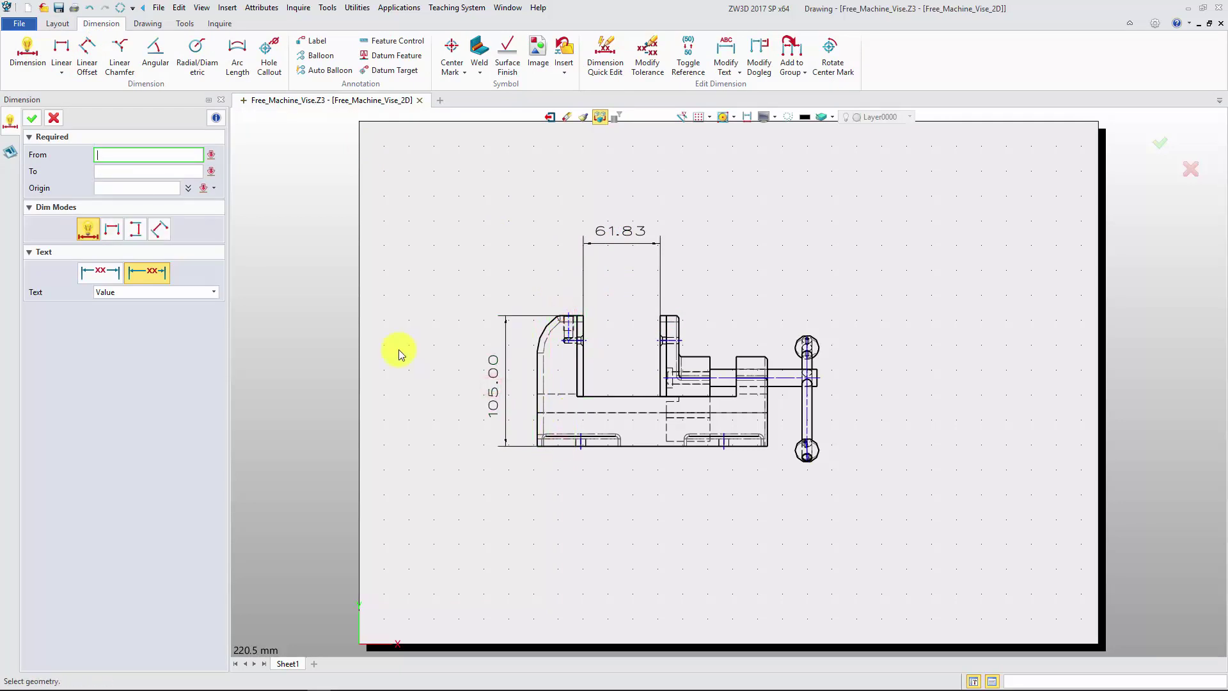
pyautogui.middleClick(398, 349)
# Add a second sheet and apply the customization drafting standard from the list of all standards with local ones.
pyautogui.click(314, 663)
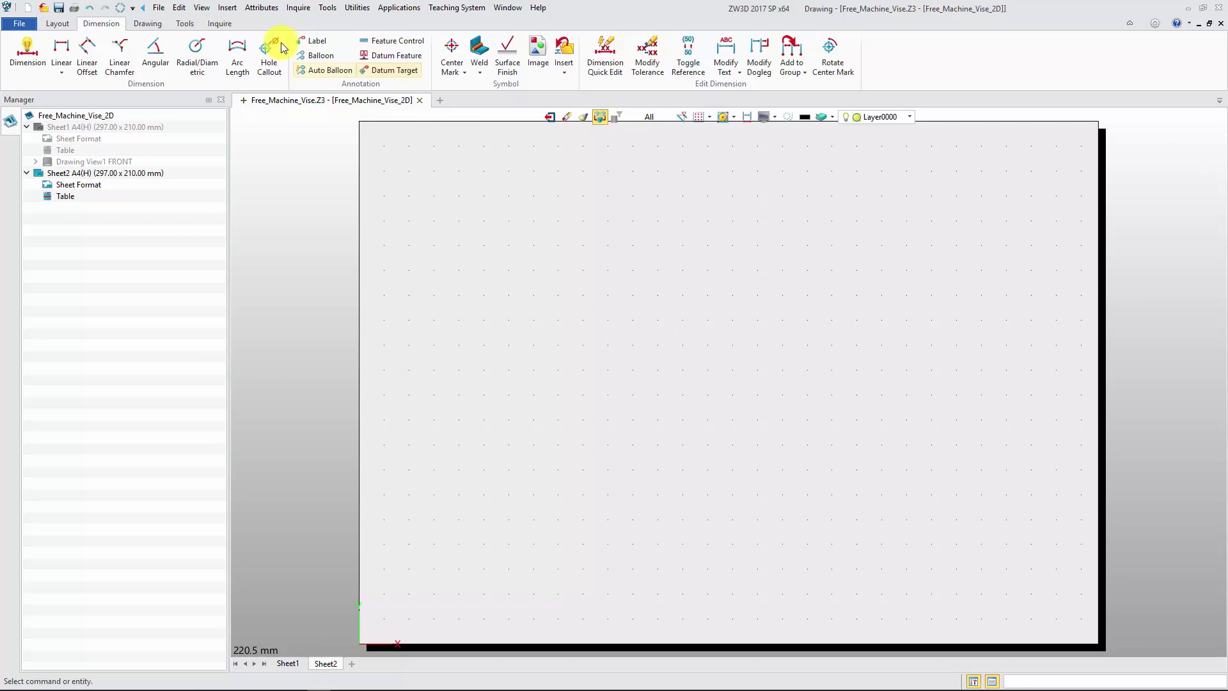
pyautogui.click(187, 23)
pyautogui.click(348, 55)
pyautogui.click(419, 159)
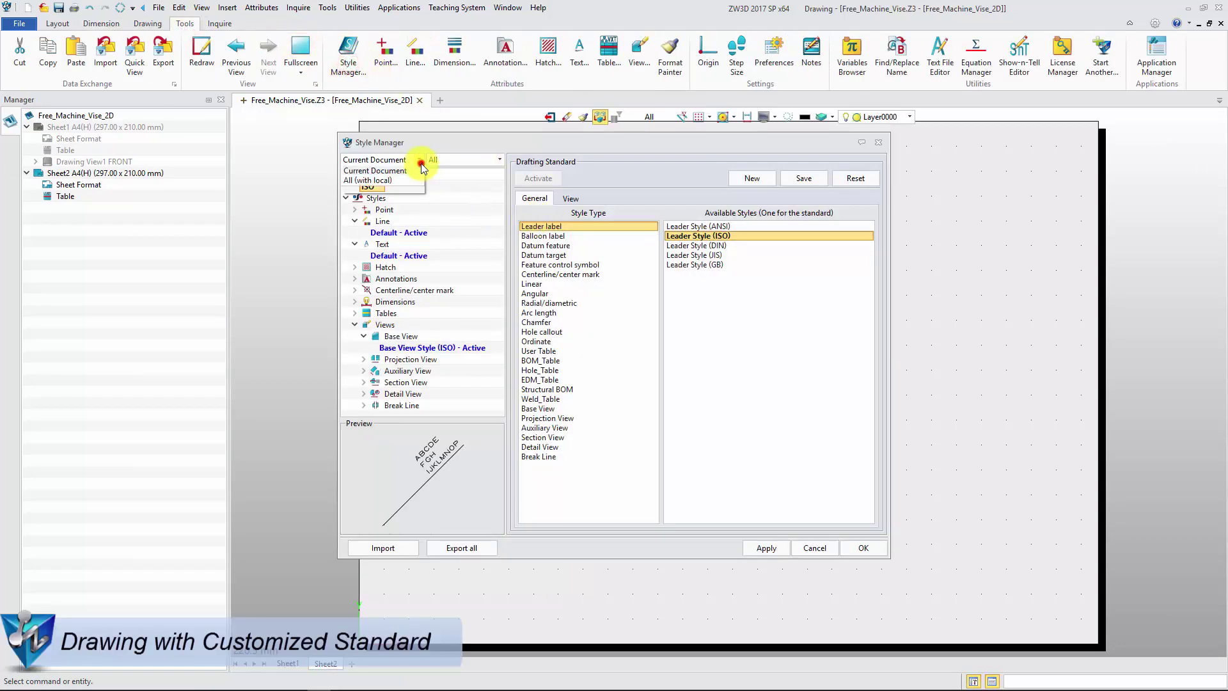
pyautogui.click(413, 194)
pyautogui.click(396, 244)
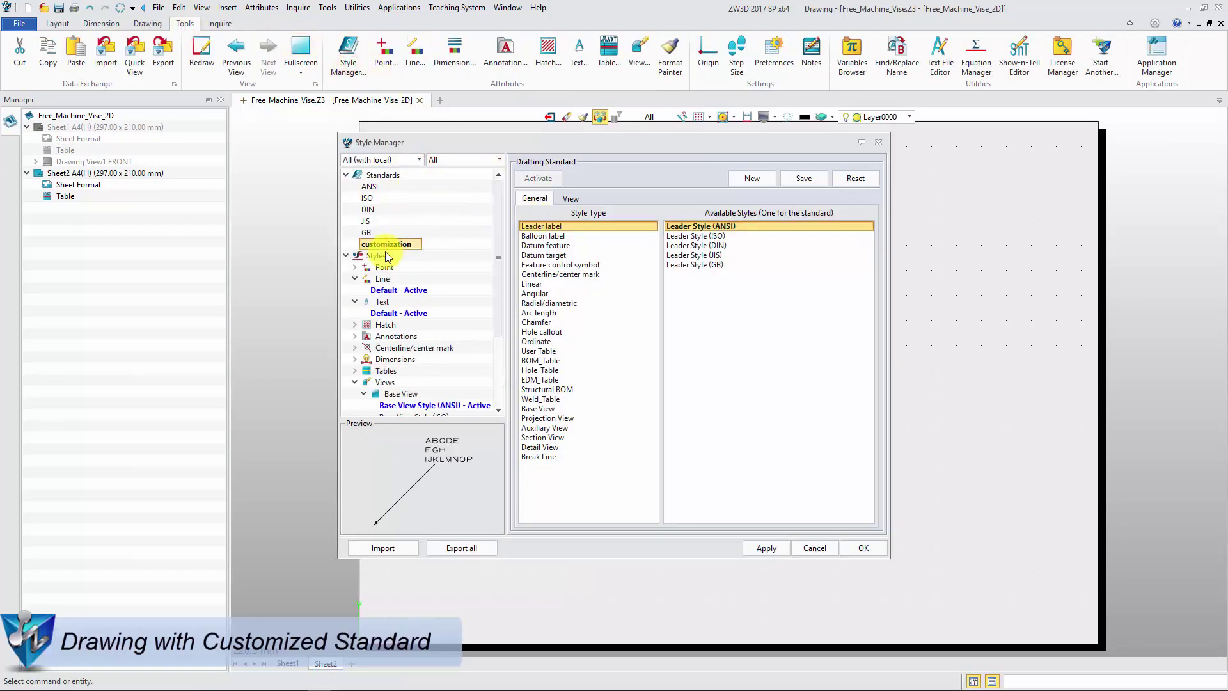
pyautogui.click(768, 549)
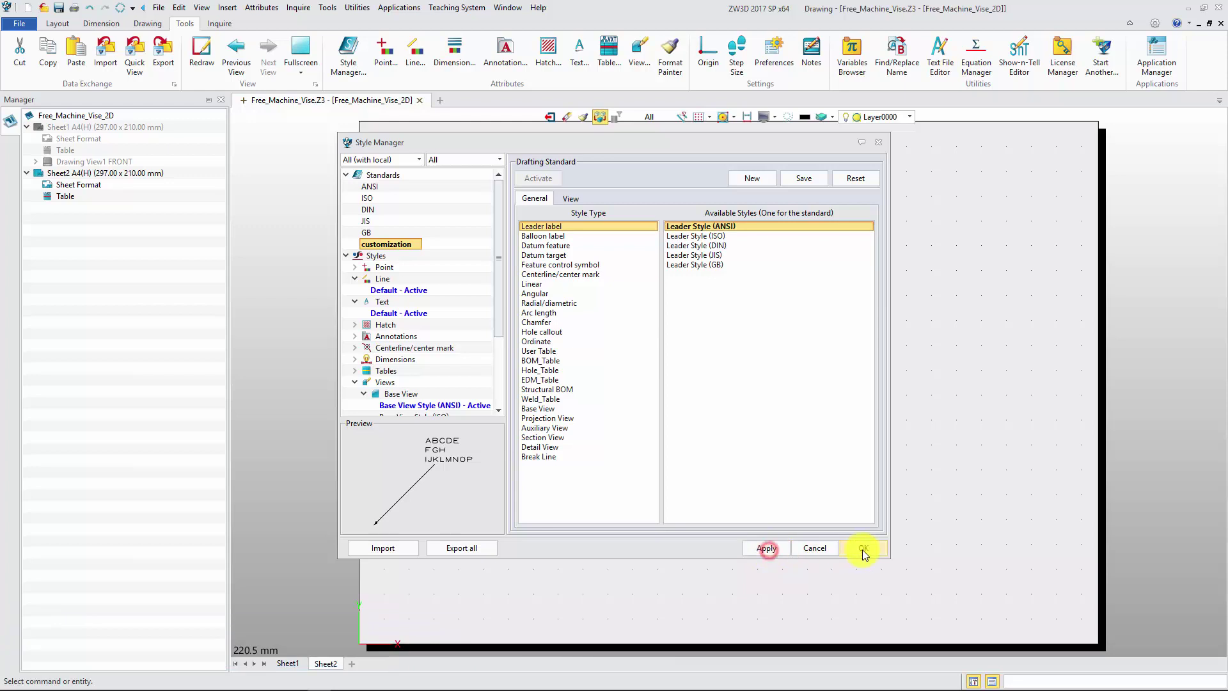
pyautogui.click(863, 550)
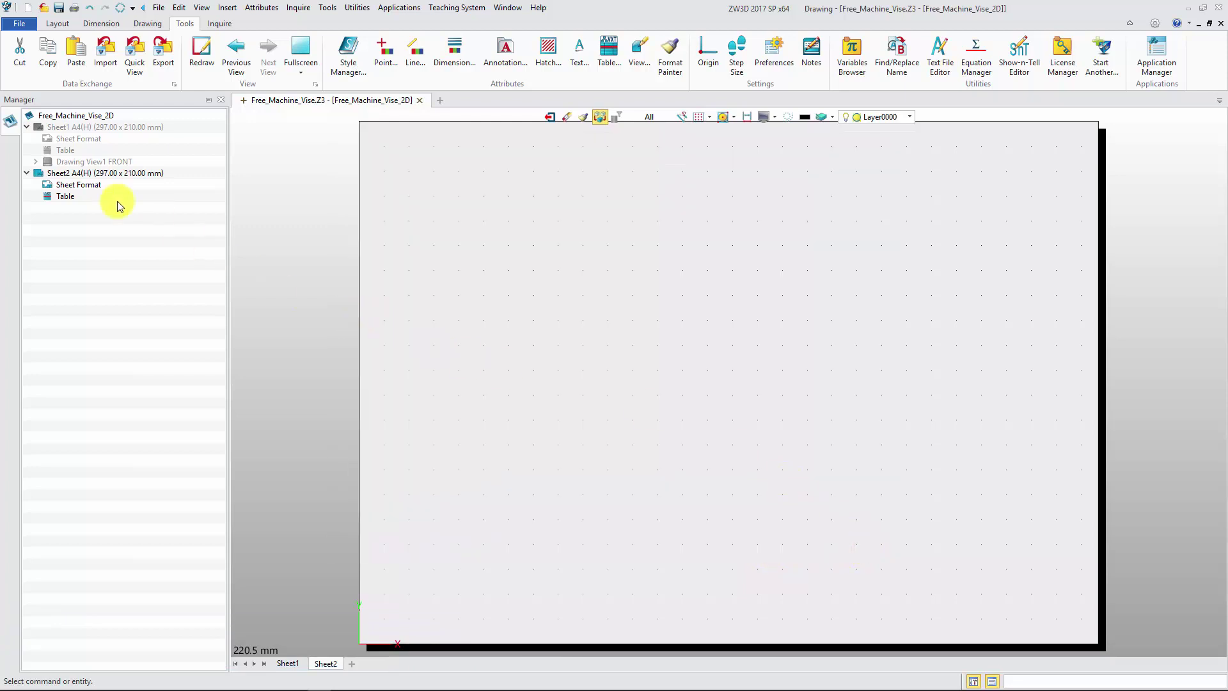
# Check the second sheet's attributes, such as its scale and start labels.
pyautogui.rightClick(96, 173)
pyautogui.click(156, 333)
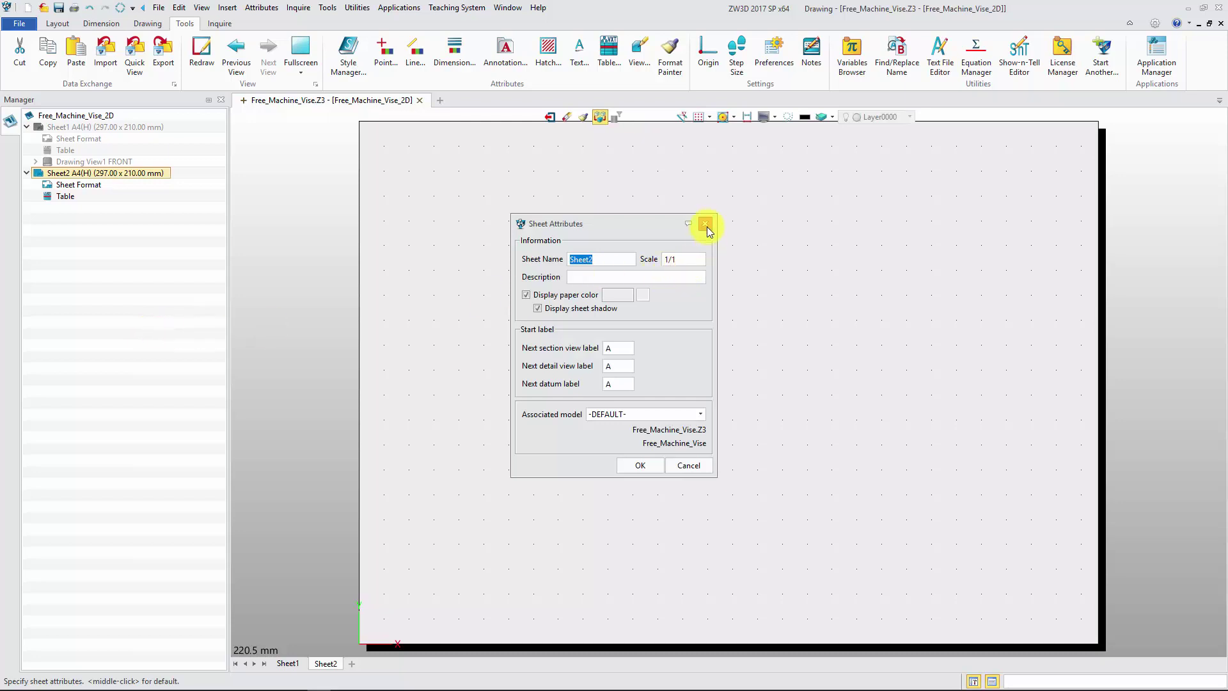
pyautogui.click(705, 223)
# Insert a standard FRONT view of Free_Machine_Vise on the second sheet using the style from the standard, without projected views.
pyautogui.click(56, 23)
pyautogui.click(57, 45)
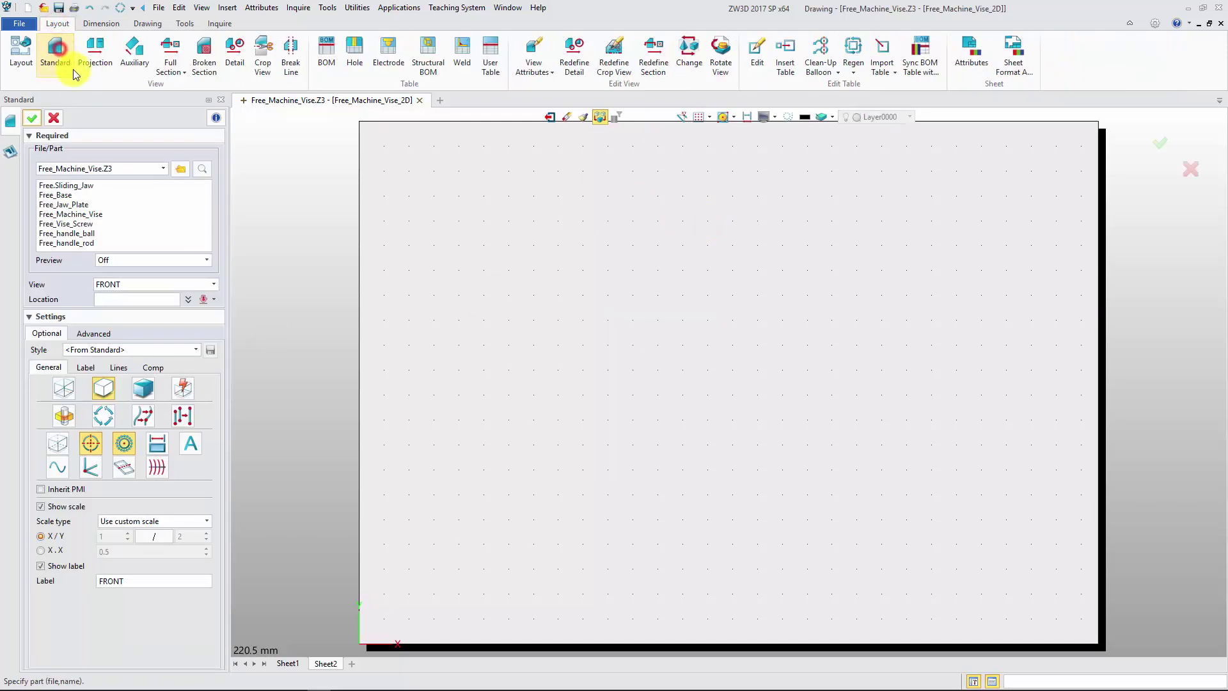
pyautogui.click(90, 214)
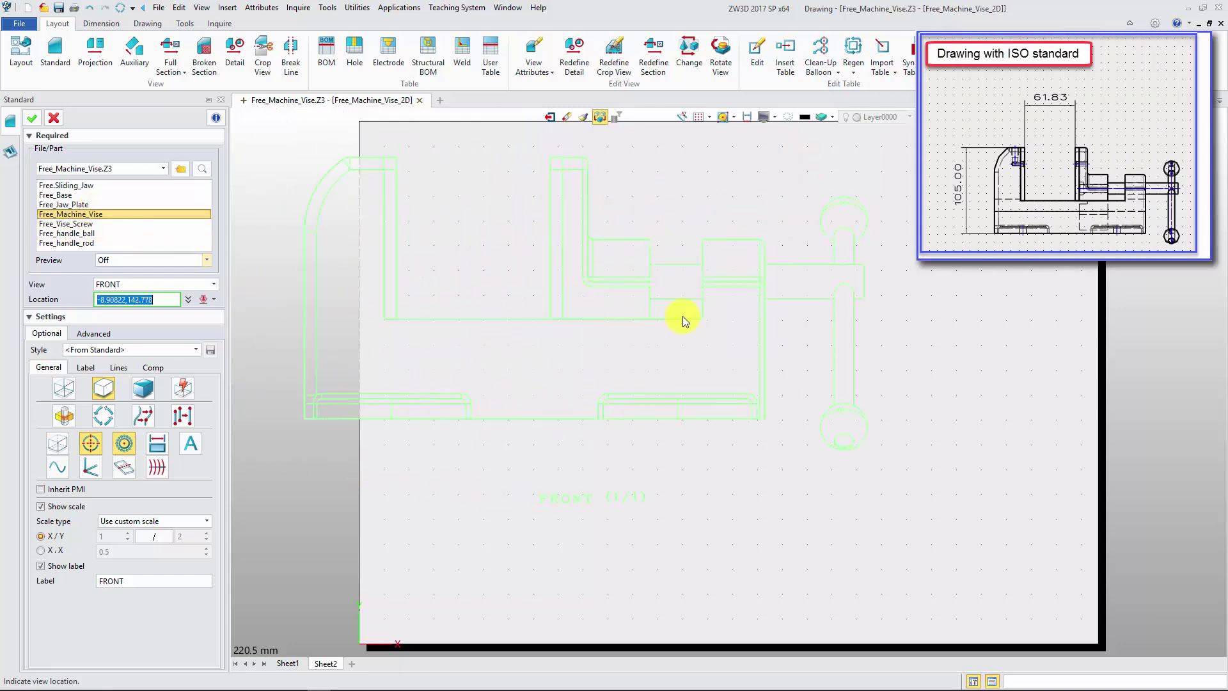
pyautogui.click(751, 391)
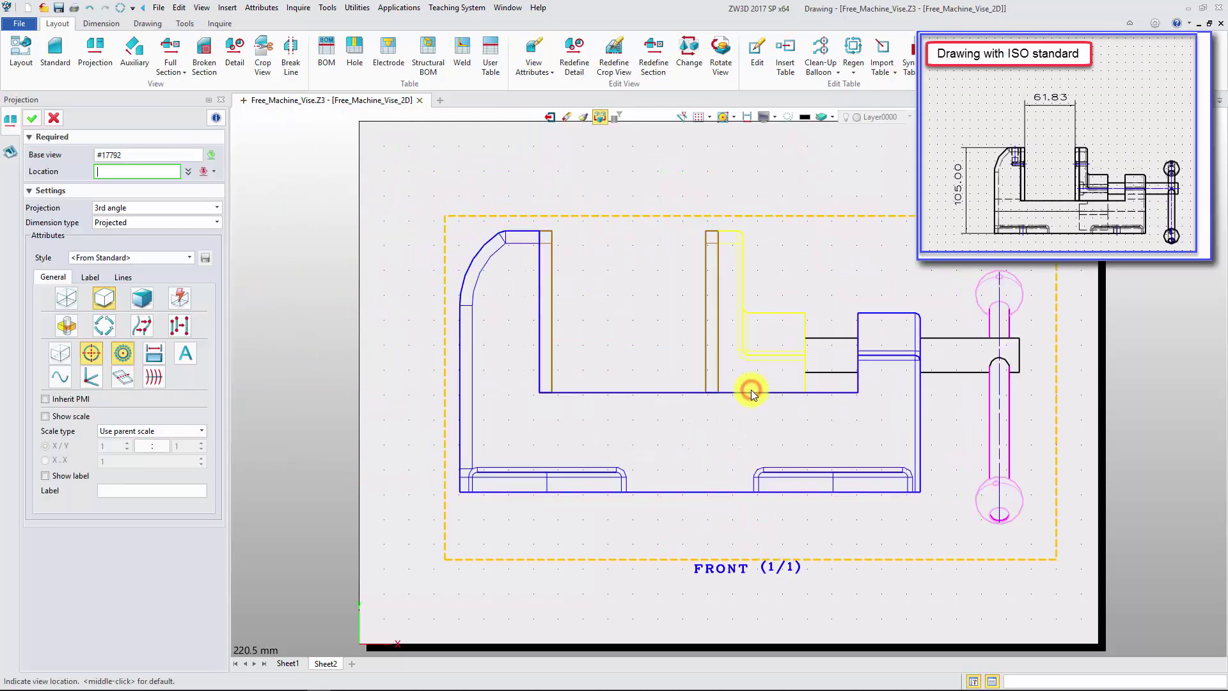
pyautogui.click(53, 117)
# Dimension the jaw plate opening and the base height in the second sheet's front view.
pyautogui.click(101, 24)
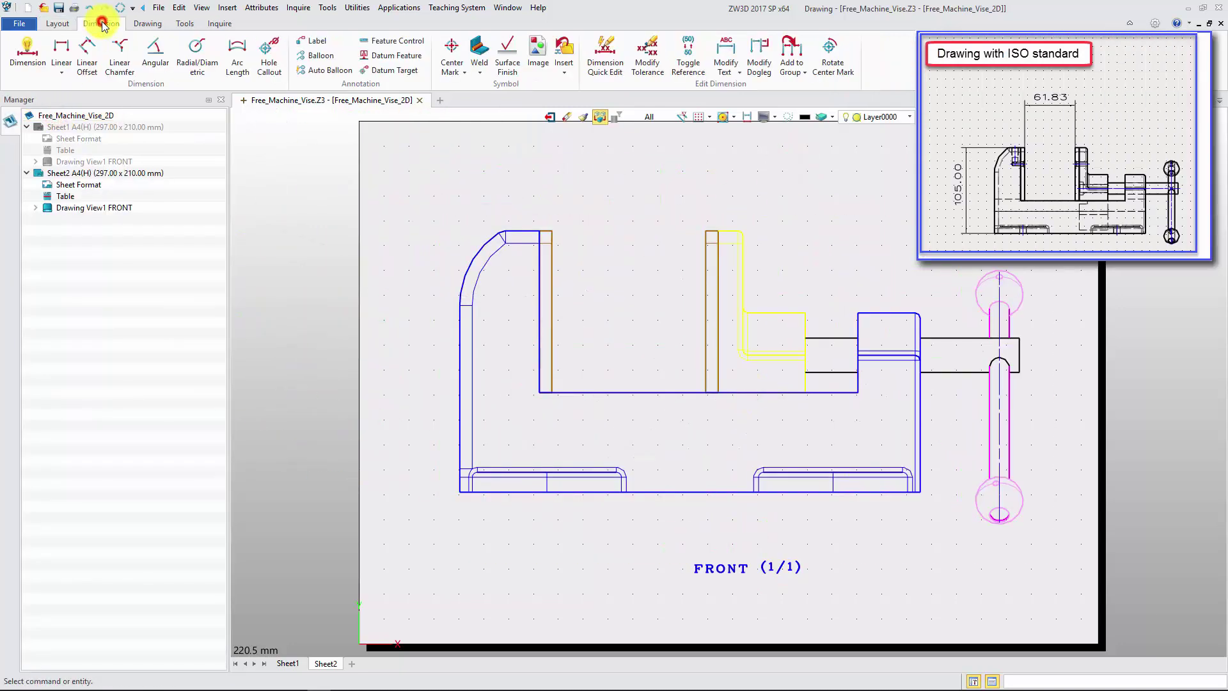
pyautogui.click(26, 53)
pyautogui.click(554, 230)
pyautogui.click(704, 231)
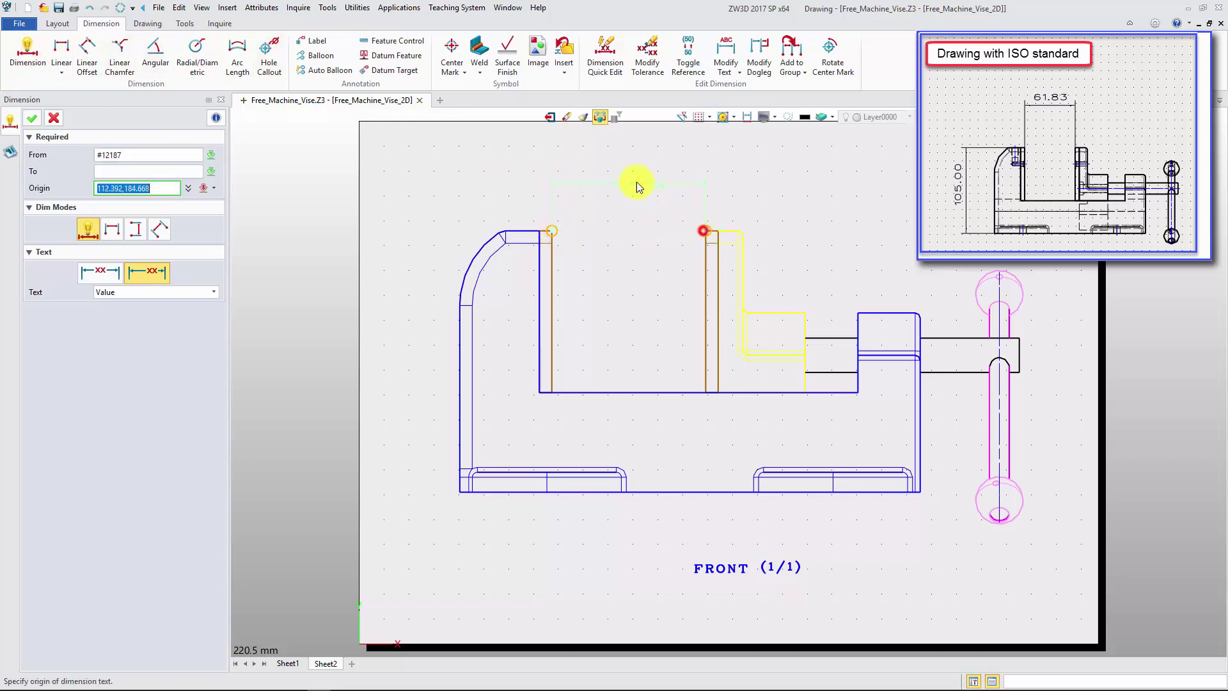
pyautogui.click(628, 177)
pyautogui.click(509, 230)
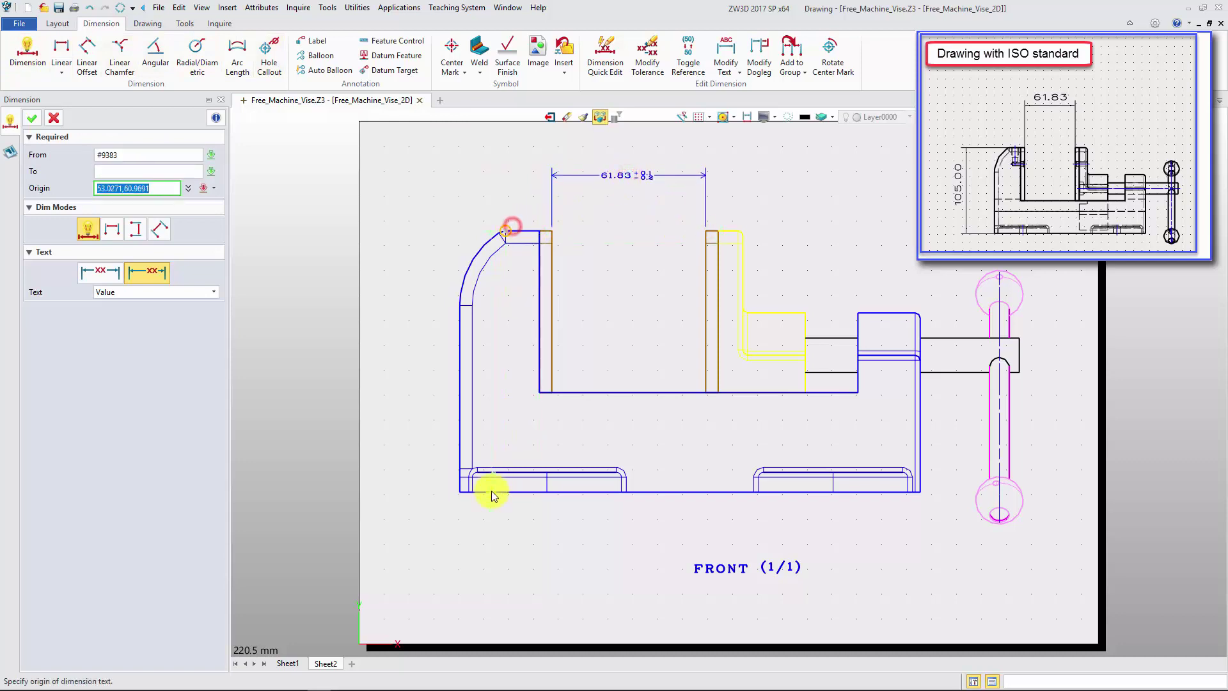
pyautogui.click(490, 491)
pyautogui.click(412, 365)
pyautogui.middleClick(337, 359)
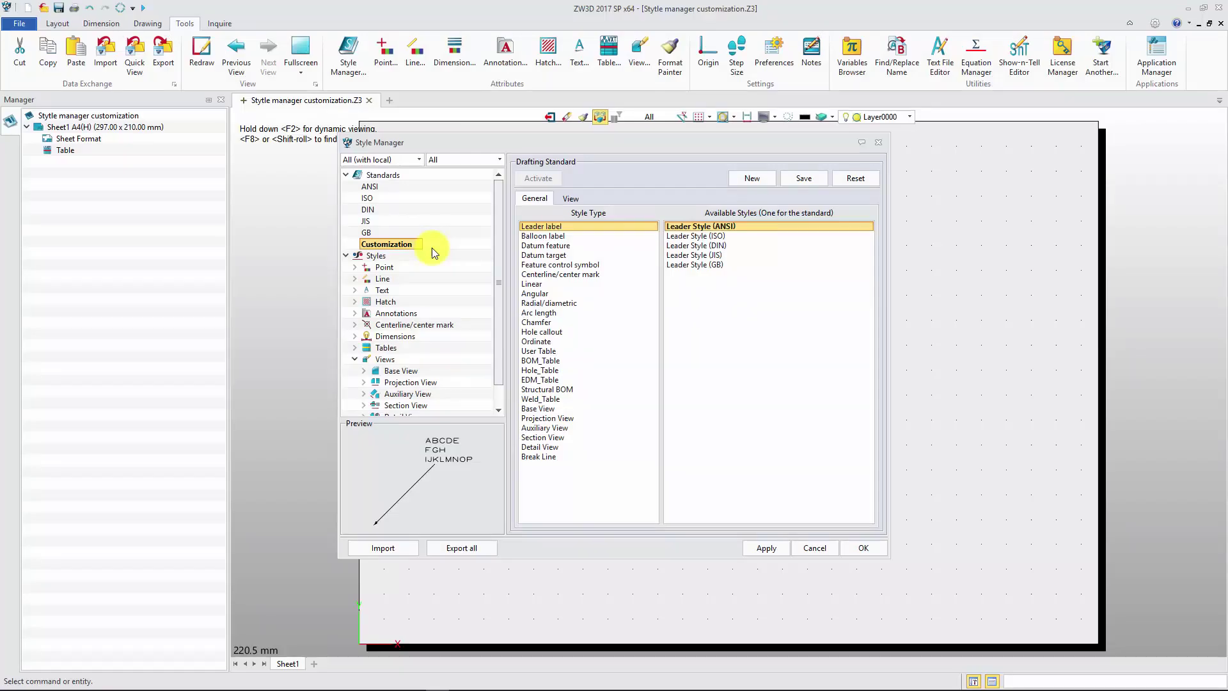
# Export the Customization drafting standard from the Style Manager to the file Custom.zwstd.
pyautogui.rightClick(420, 249)
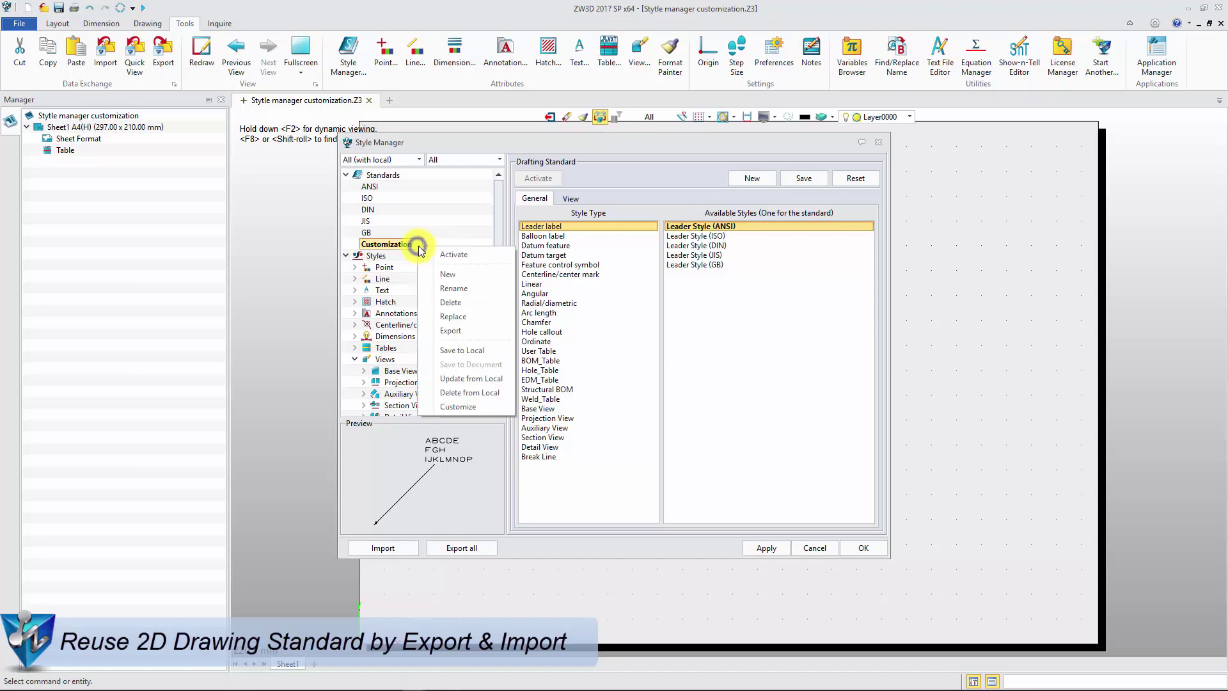
pyautogui.click(450, 330)
pyautogui.moveTo(599, 479); pyautogui.dragTo(540, 479)
pyautogui.press('BackSpace')
pyautogui.click(777, 479)
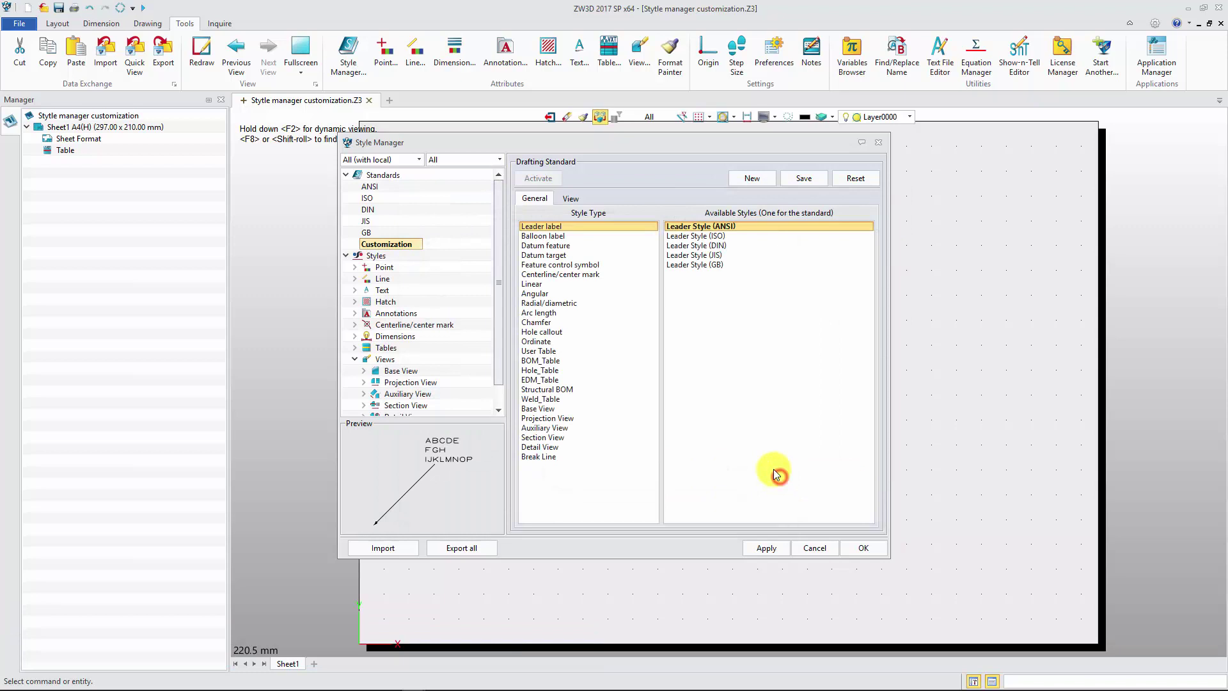
# Import the style file Custom.zwstd into the Style Manager and save the imported standard to local.
pyautogui.click(406, 550)
pyautogui.click(511, 293)
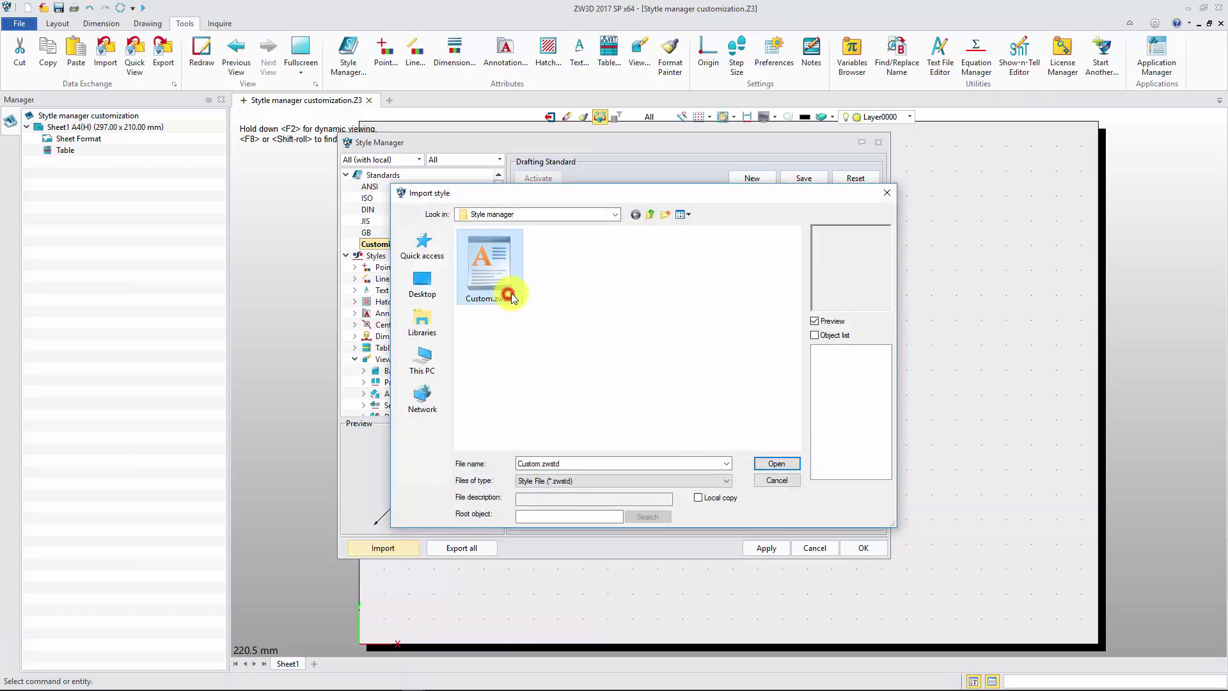
pyautogui.click(776, 463)
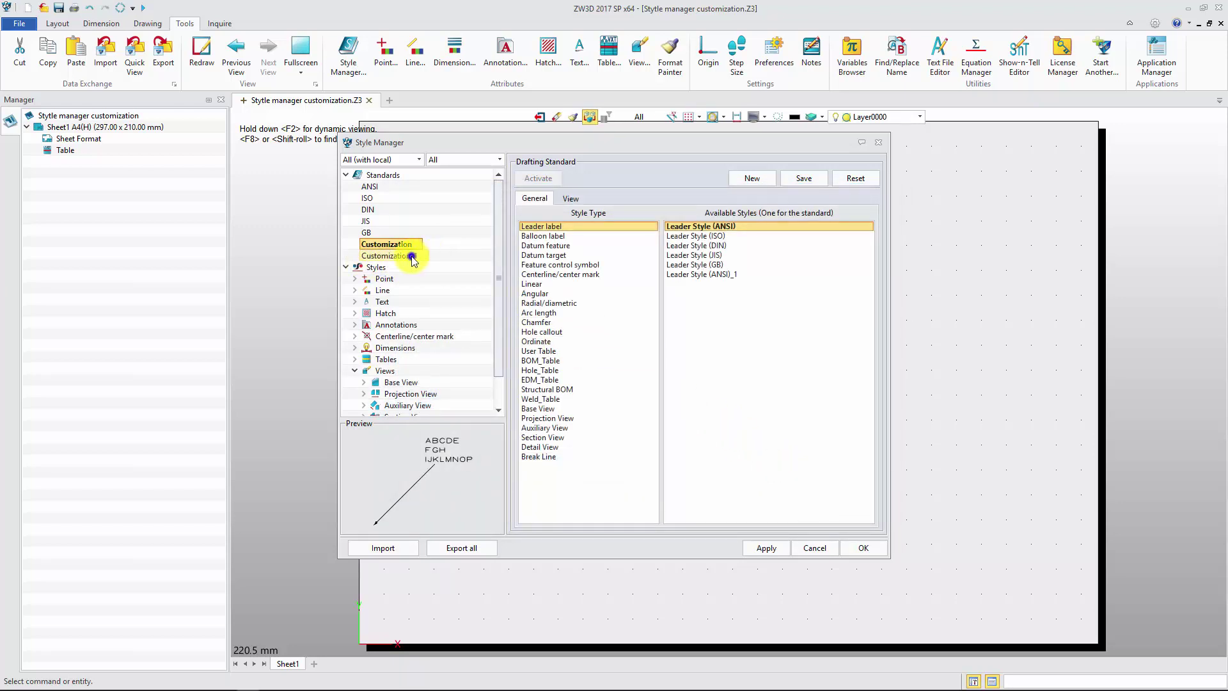
pyautogui.rightClick(412, 259)
pyautogui.click(488, 362)
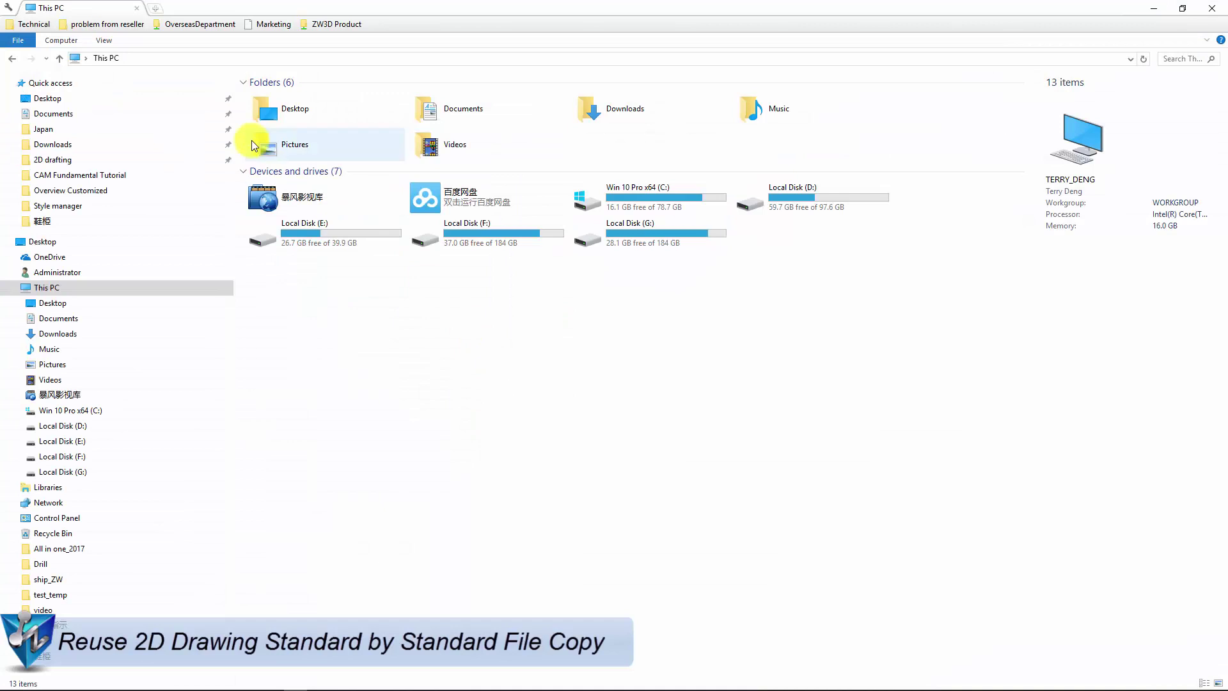
# Switch to File Explorer, go to %appdata% and open the ZW3D 2017Eng (x64) folder that holds the standard file.
pyautogui.click(186, 59)
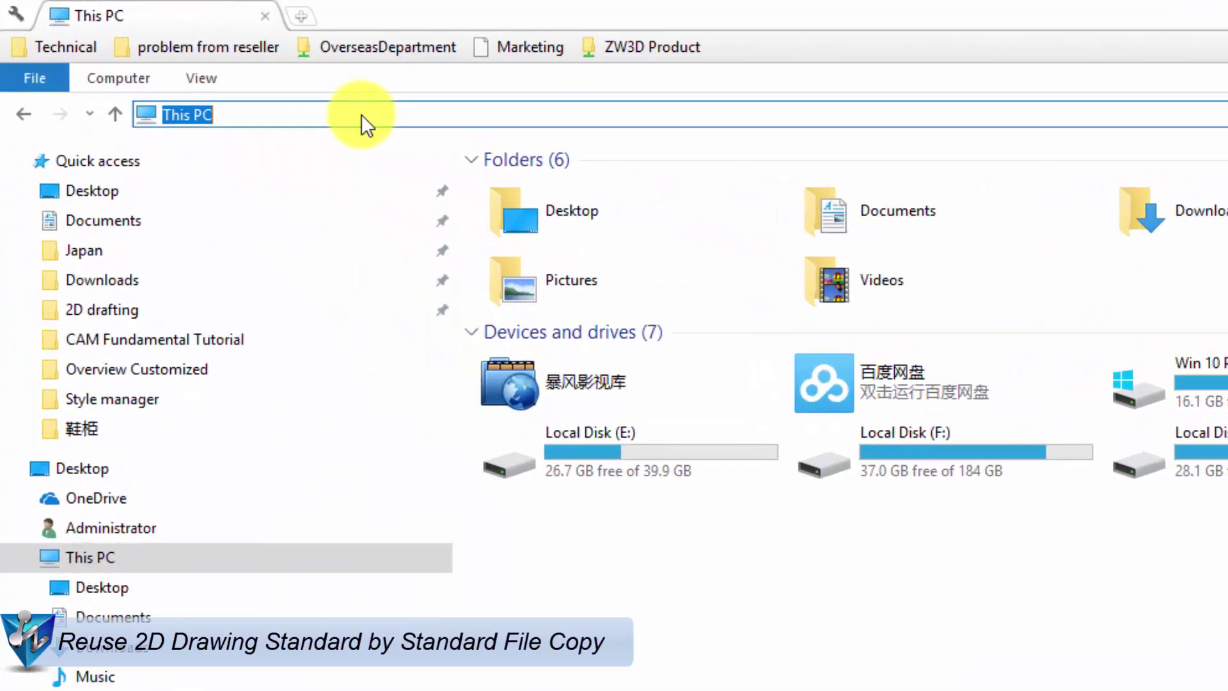
pyautogui.write('%appdat')
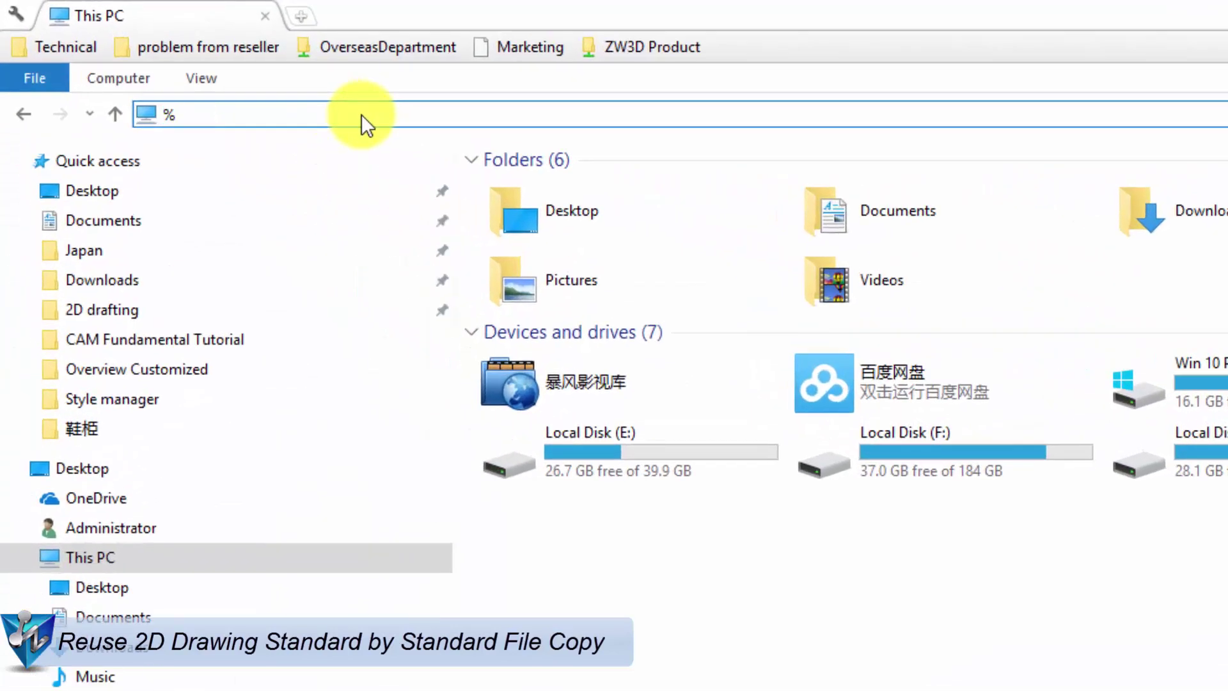
pyautogui.write('a%')
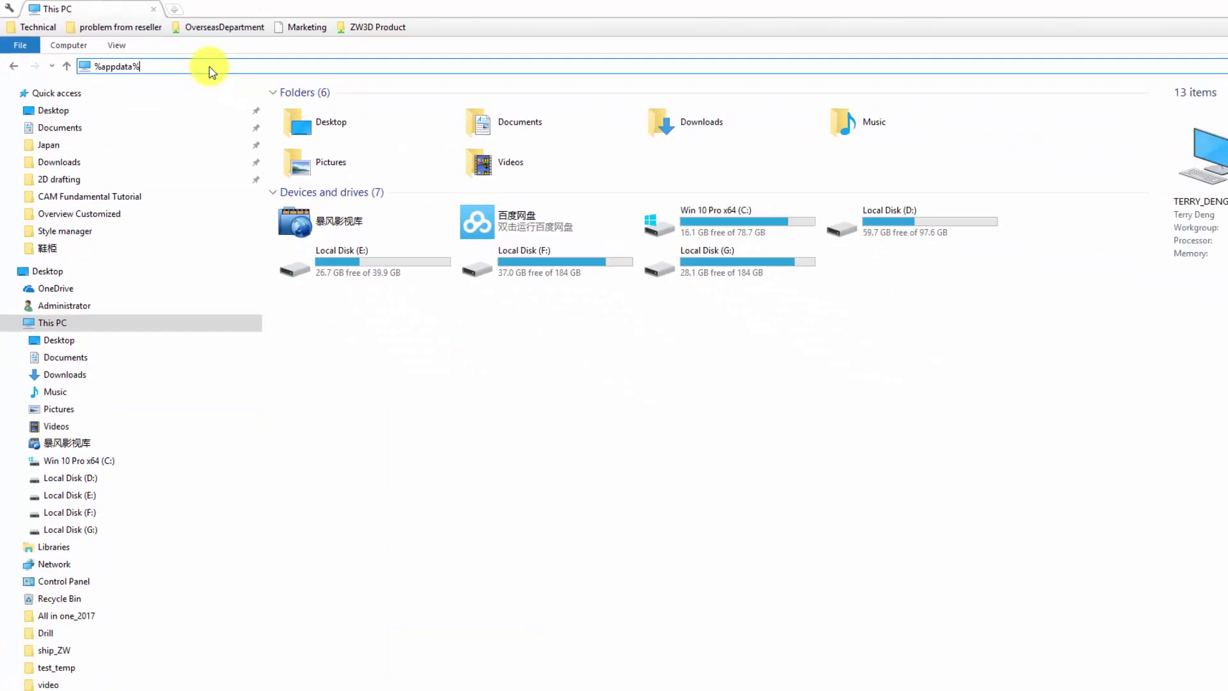
pyautogui.press('Return')
pyautogui.scroll(-4, 429, 595)
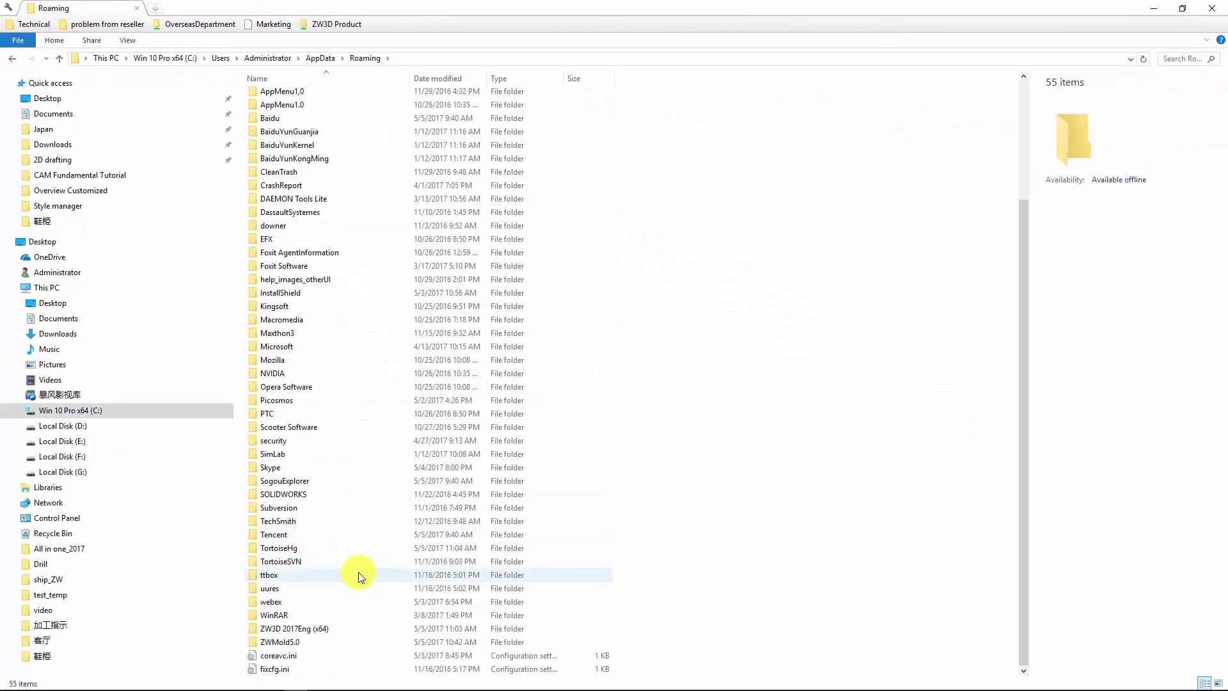
pyautogui.doubleClick(318, 629)
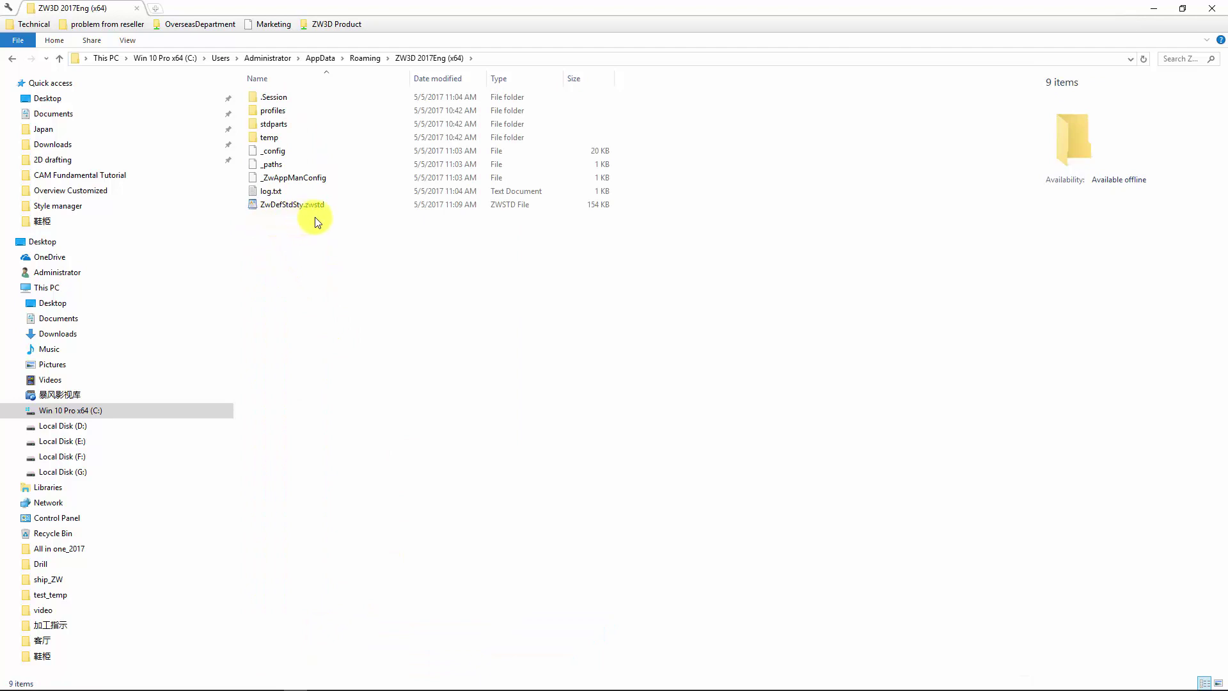